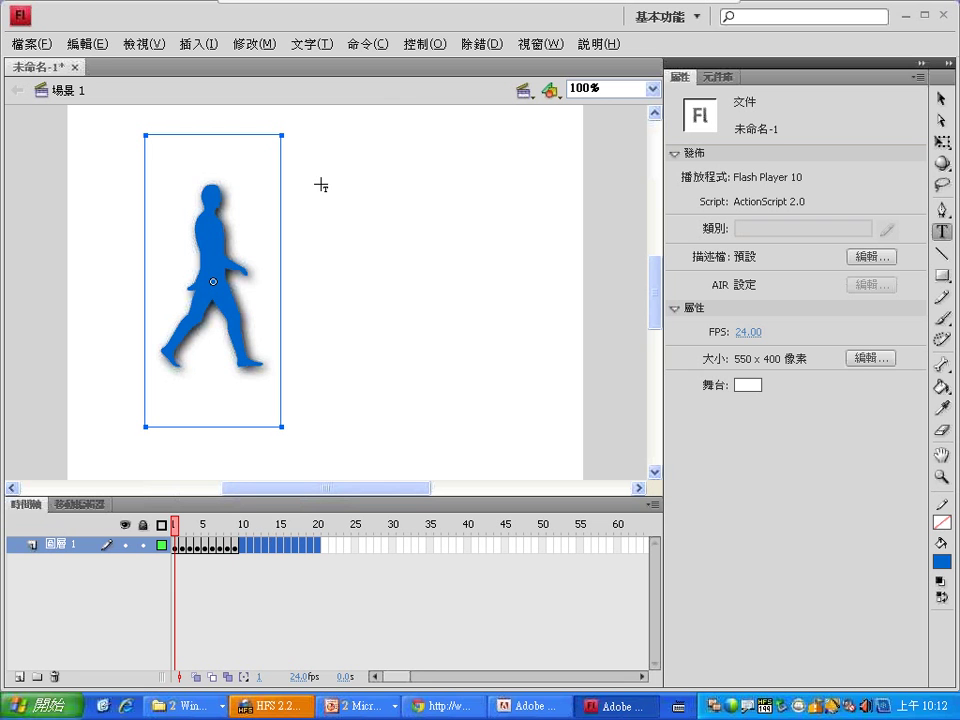
Test the walking-figure movie, move the preview window higher and show its bandwidth profiler
{"action": "left_click", "coordinate": [430, 47]}
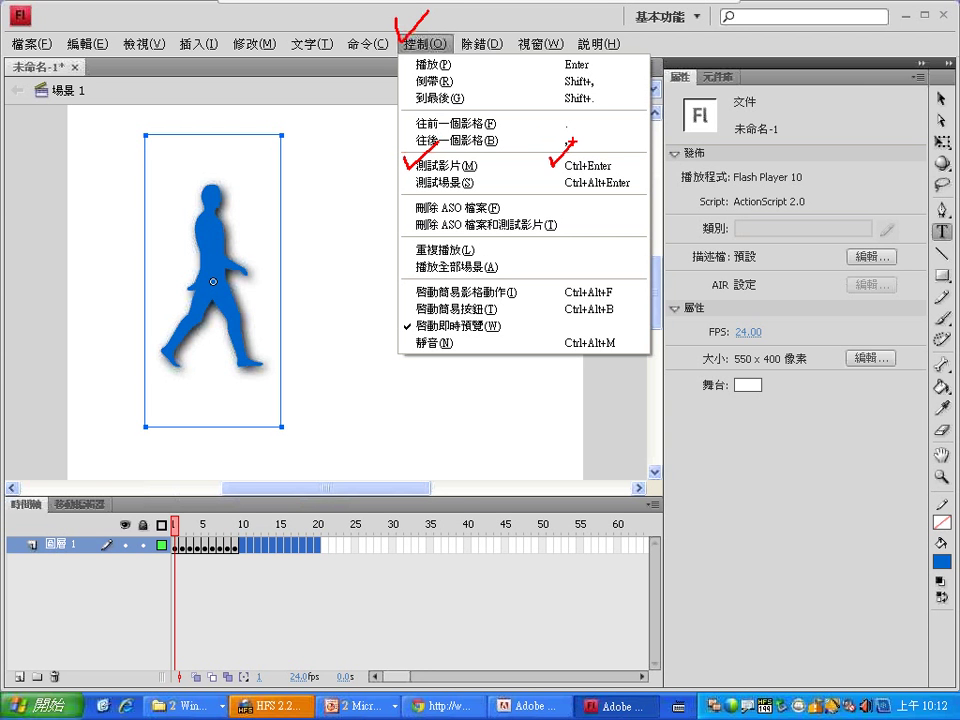
{"action": "key", "text": "Escape"}
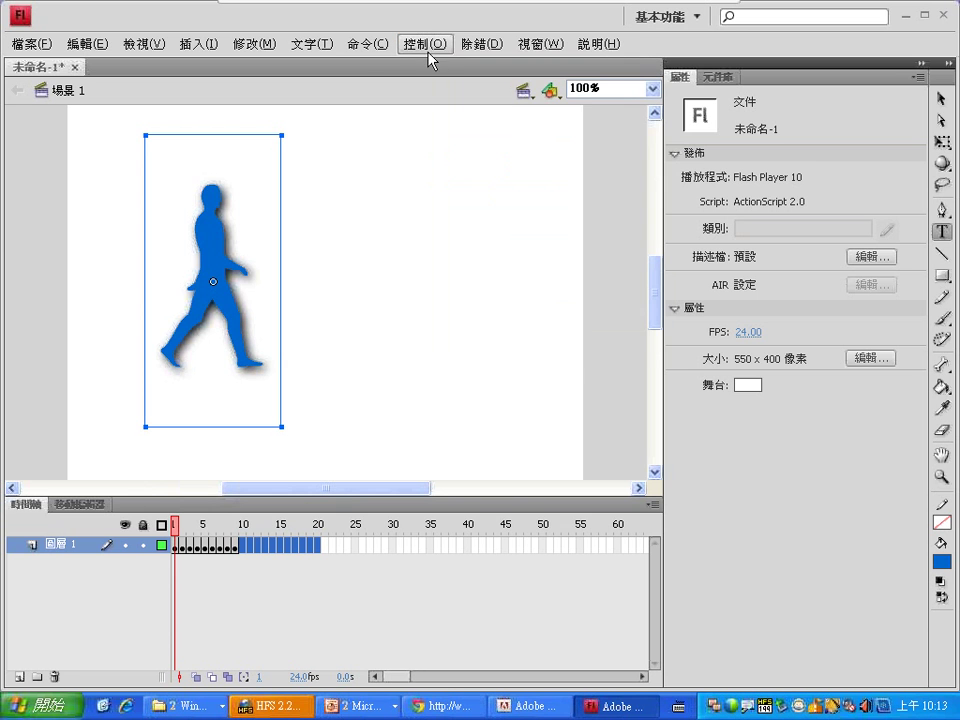
{"action": "left_click", "coordinate": [424, 44]}
{"action": "left_click", "coordinate": [478, 165]}
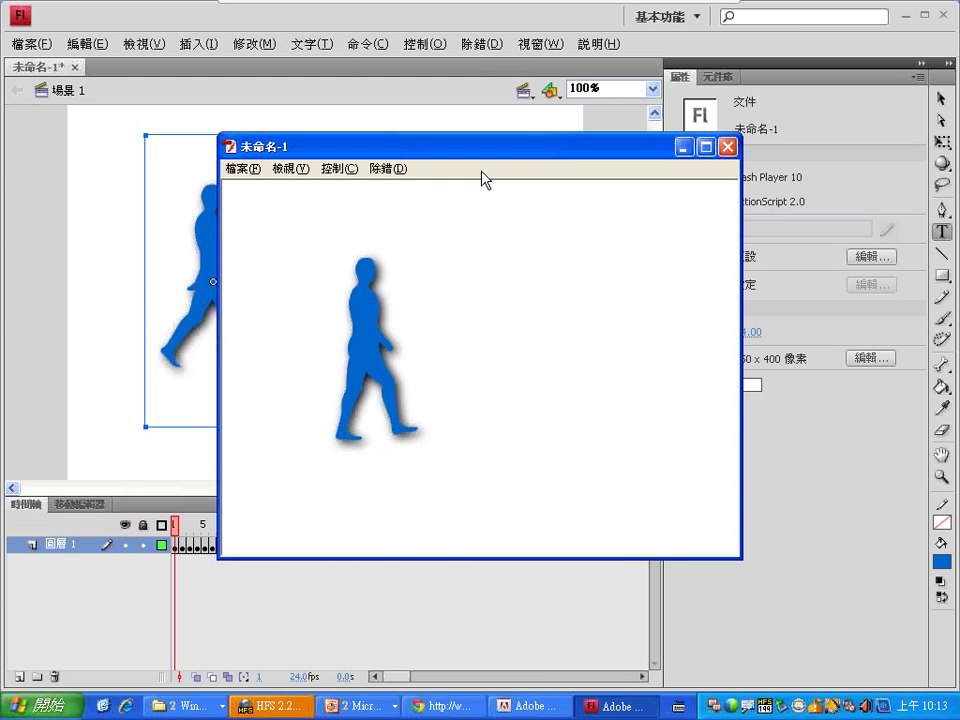
{"action": "left_click_drag", "start_coordinate": [347, 146], "coordinate": [346, 66]}
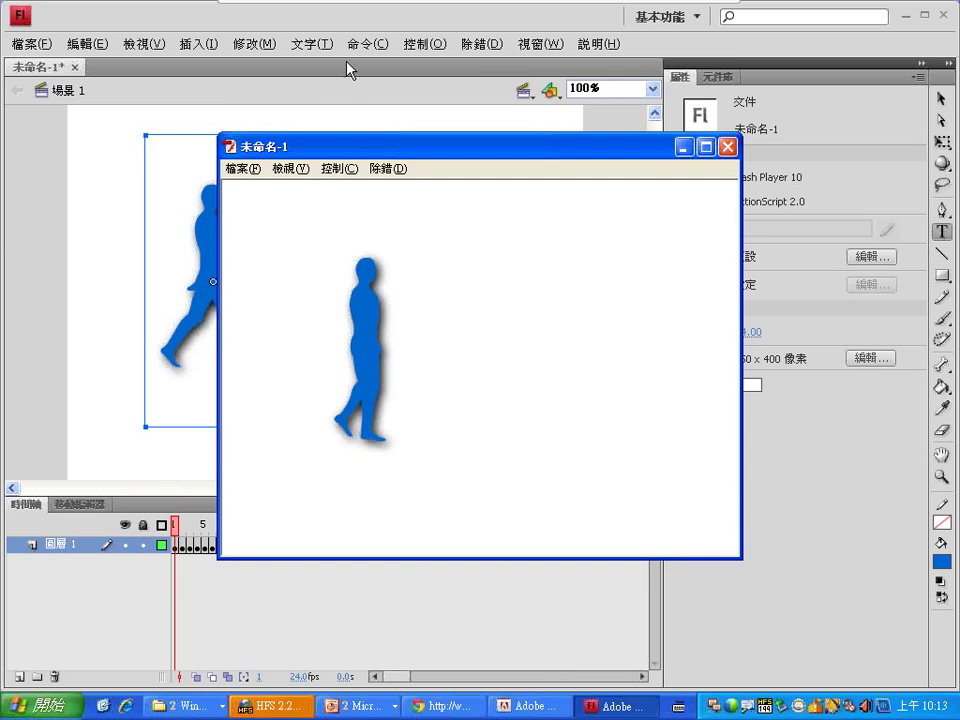
{"action": "left_click", "coordinate": [310, 95]}
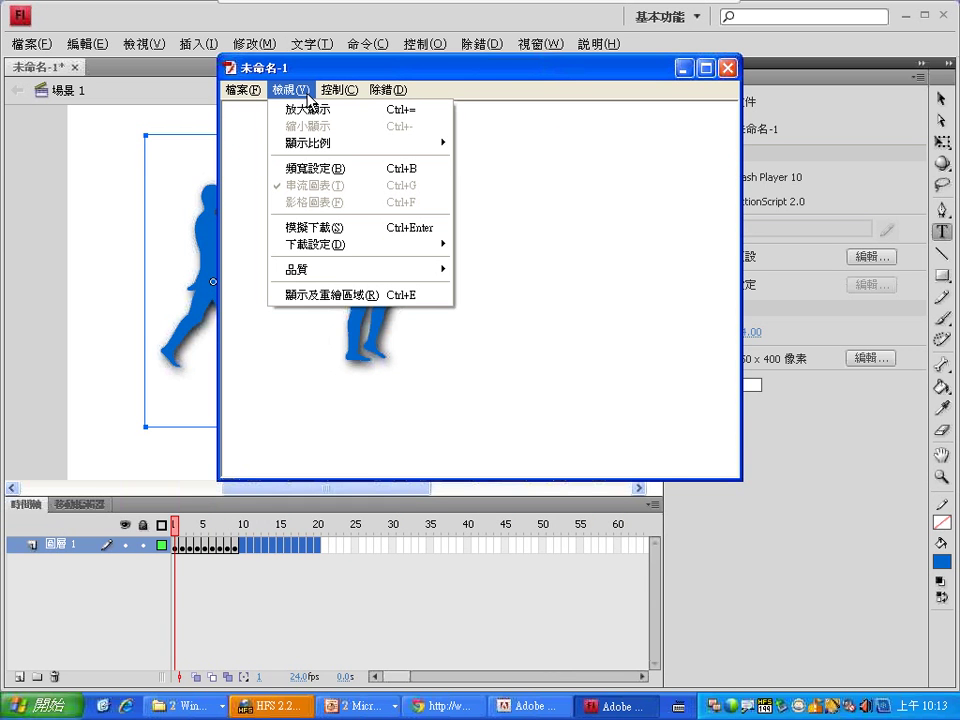
{"action": "left_click", "coordinate": [326, 170]}
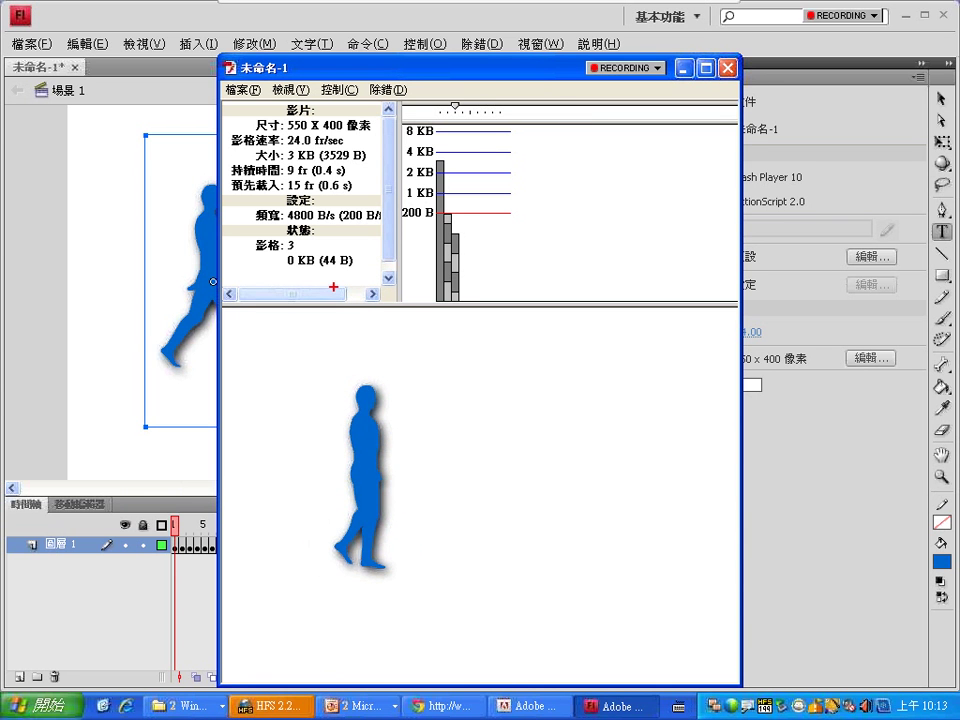
Examine the movie's frame rate in the bandwidth profiler and close the preview window
{"action": "left_click_drag", "start_coordinate": [228, 147], "coordinate": [358, 147]}
{"action": "left_click_drag", "start_coordinate": [291, 116], "coordinate": [270, 180]}
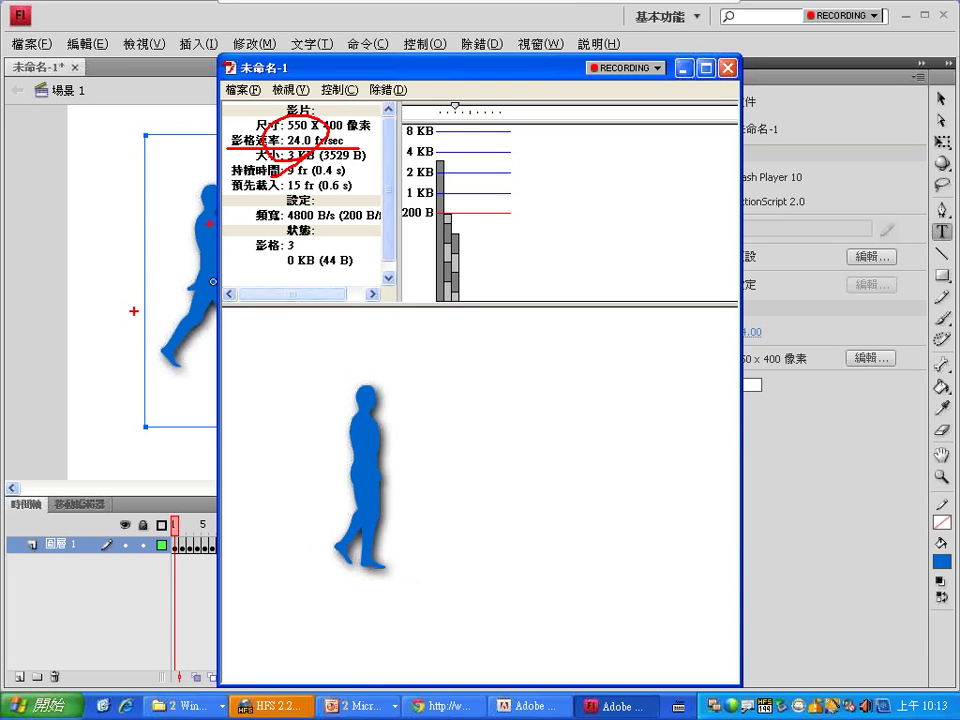
{"action": "mouse_move", "coordinate": [287, 250]}
{"action": "left_mouse_down"}
{"action": "mouse_move", "coordinate": [273, 257]}
{"action": "mouse_move", "coordinate": [276, 310]}
{"action": "left_mouse_up"}
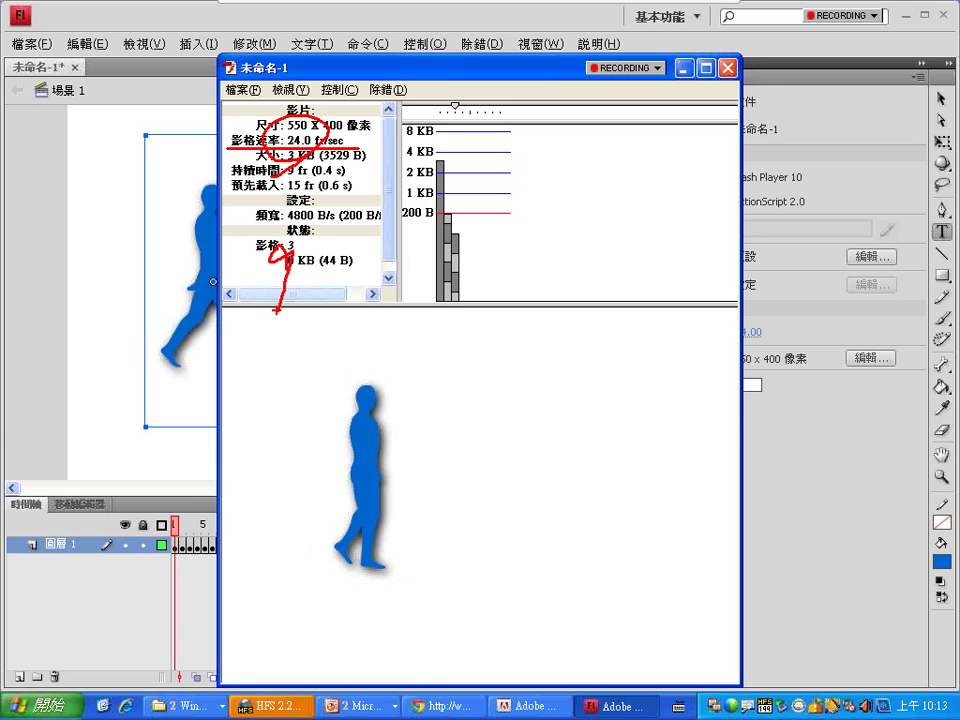
{"action": "key", "text": "Escape"}
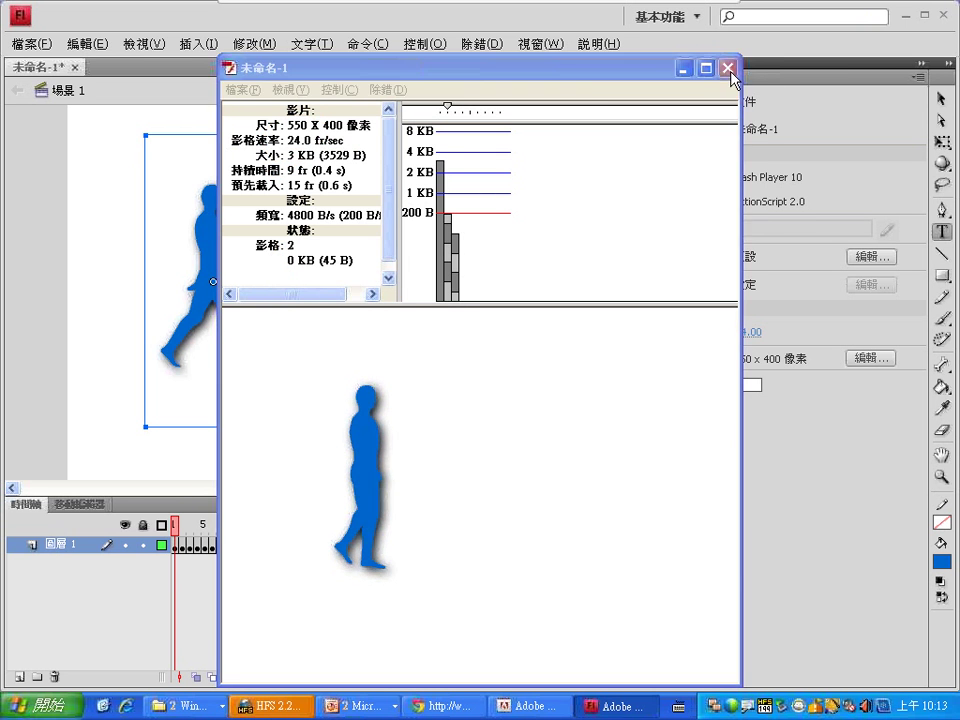
{"action": "left_click", "coordinate": [727, 67]}
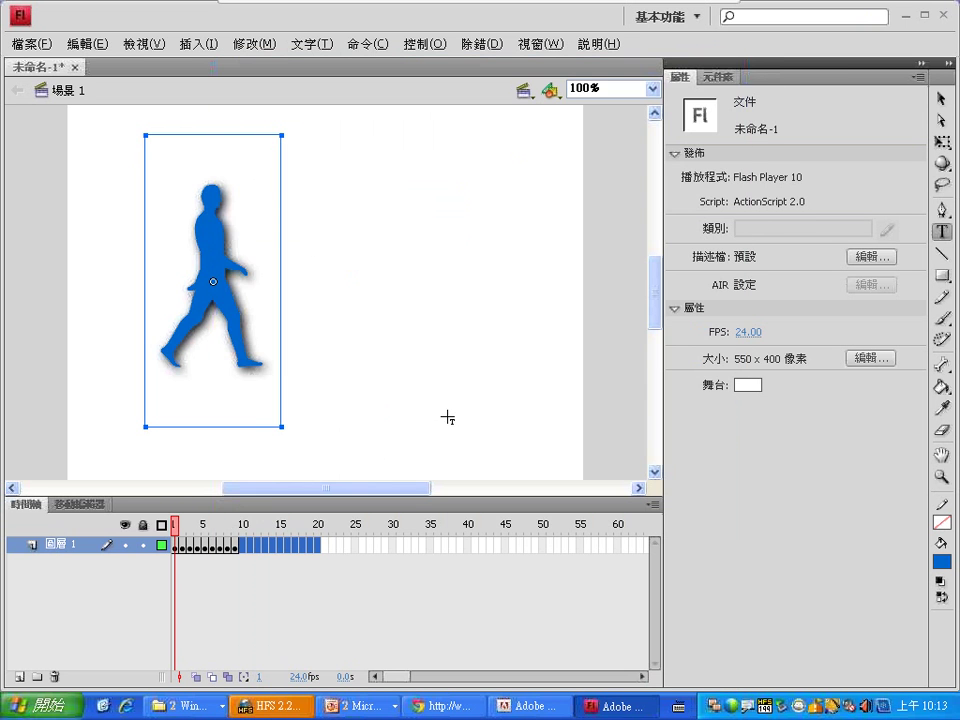
Set the document's frame rate to 2 fps, test the movie at that speed and close the preview
{"action": "left_click", "coordinate": [305, 677]}
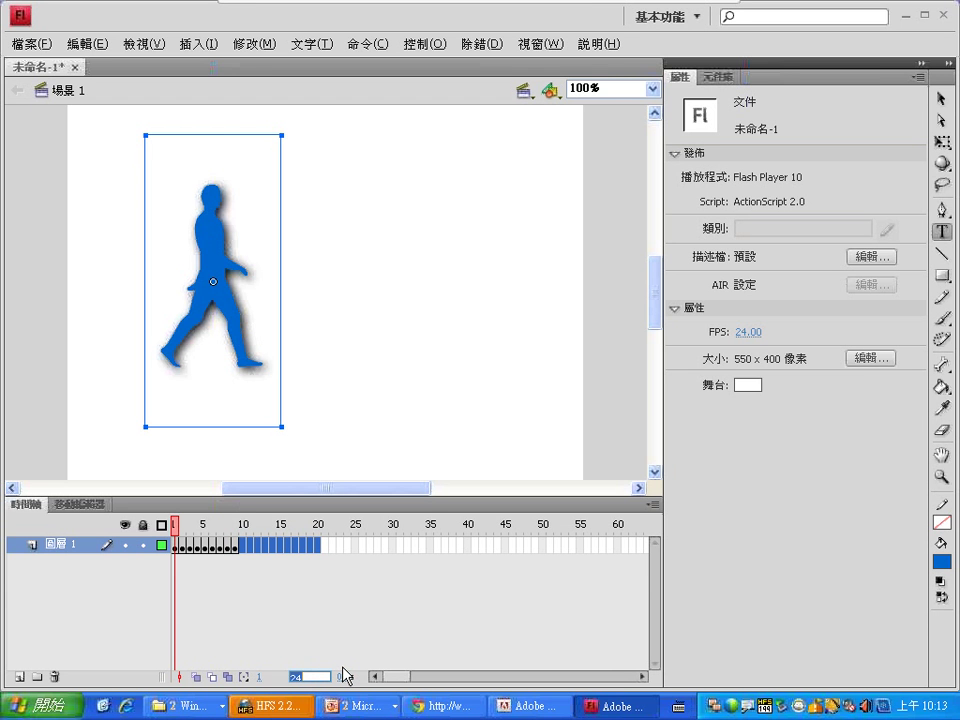
{"action": "type", "text": "2"}
{"action": "key", "text": "Return"}
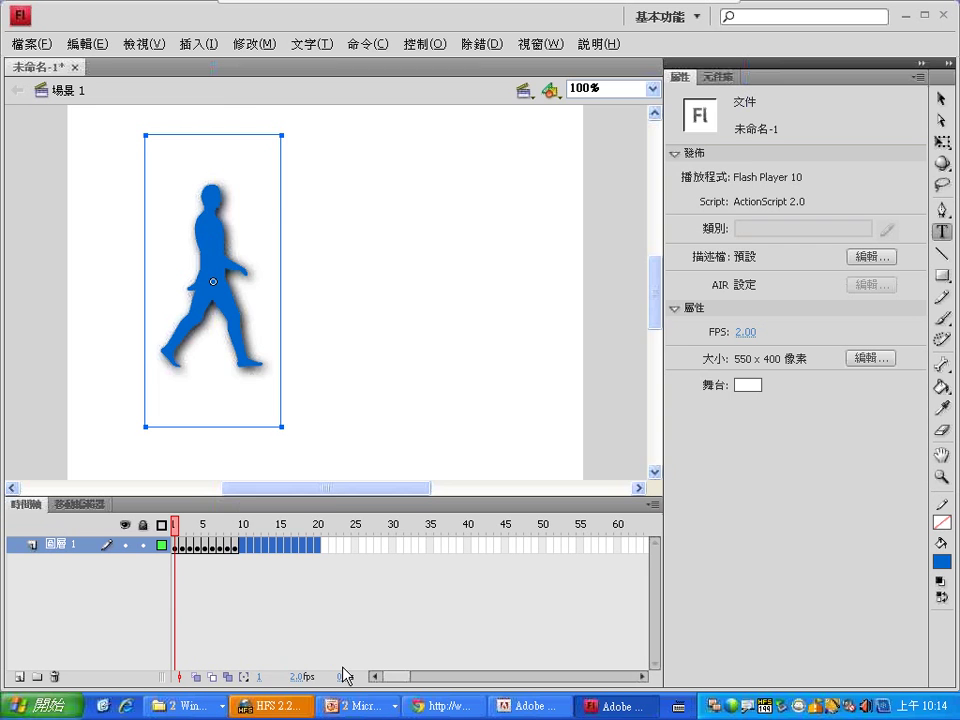
{"action": "key", "text": "ctrl+Return"}
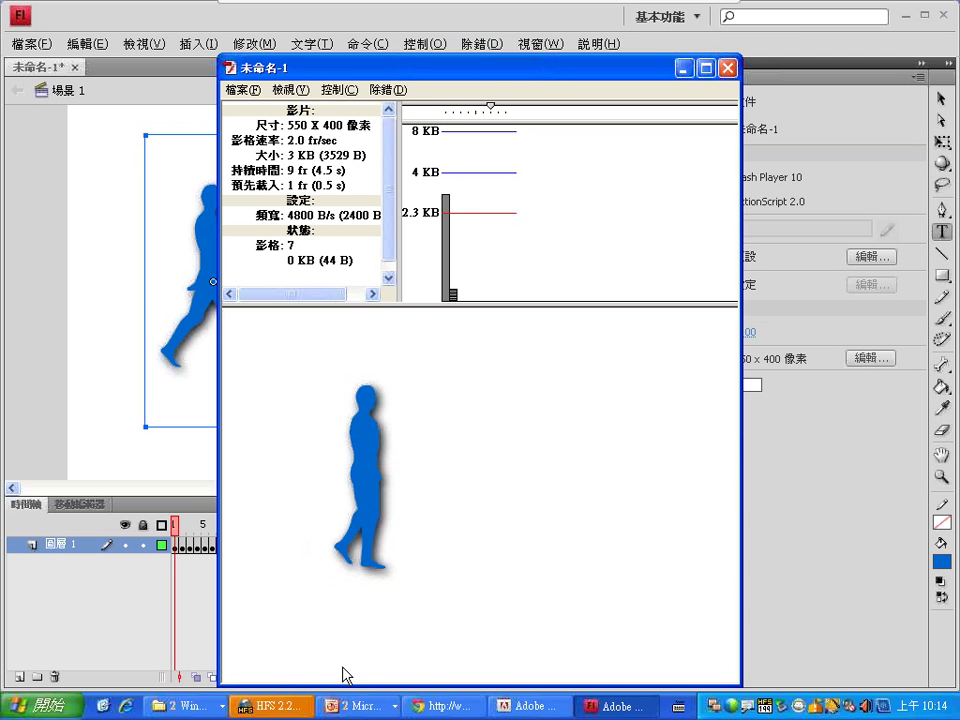
{"action": "left_click", "coordinate": [727, 68]}
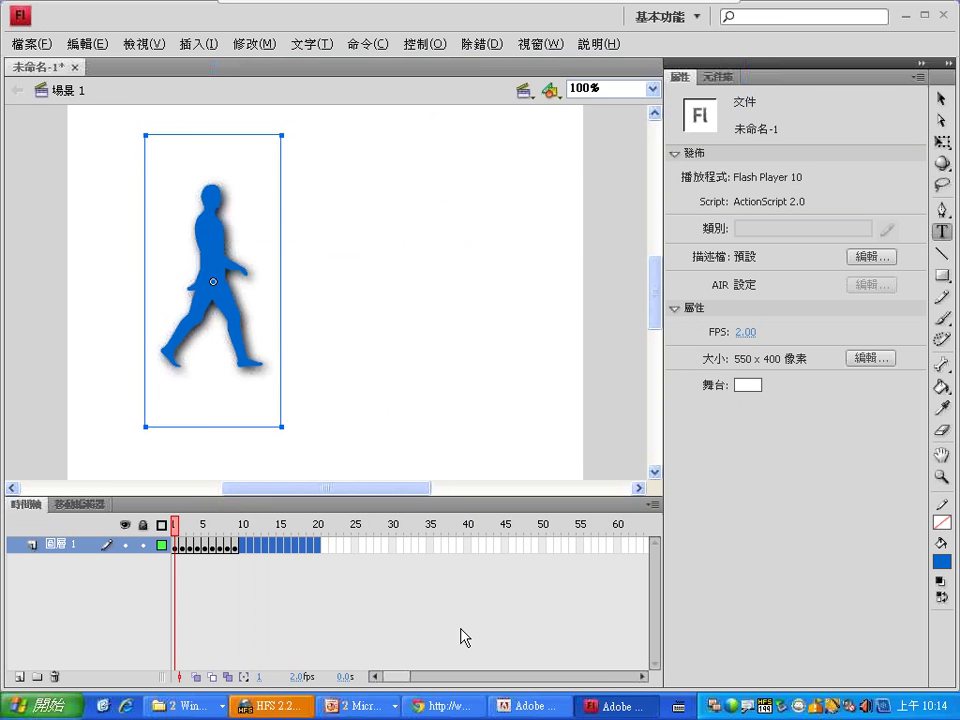
Switch to Chrome, open Google from the most visited pages and look through the results for 小綠人
{"action": "left_click", "coordinate": [450, 707]}
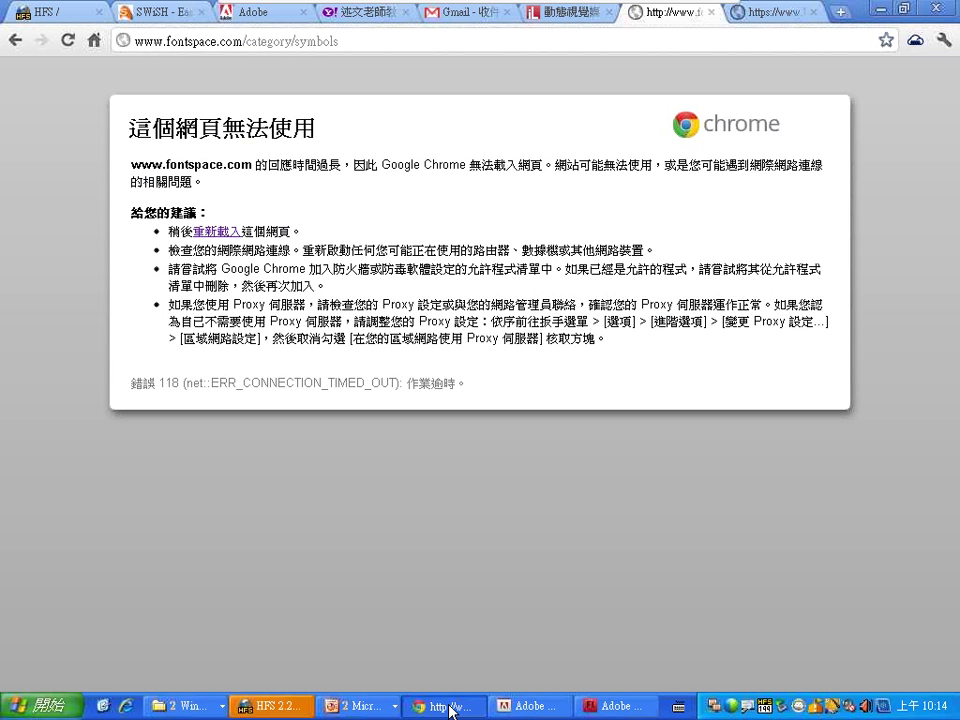
{"action": "left_click", "coordinate": [93, 46]}
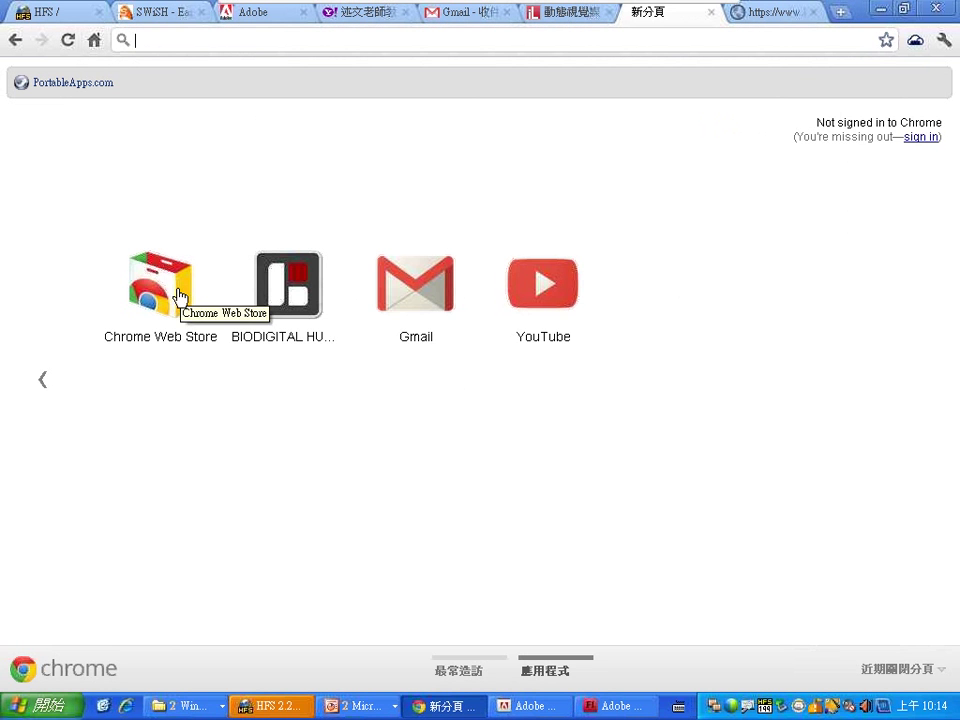
{"action": "left_click", "coordinate": [458, 670]}
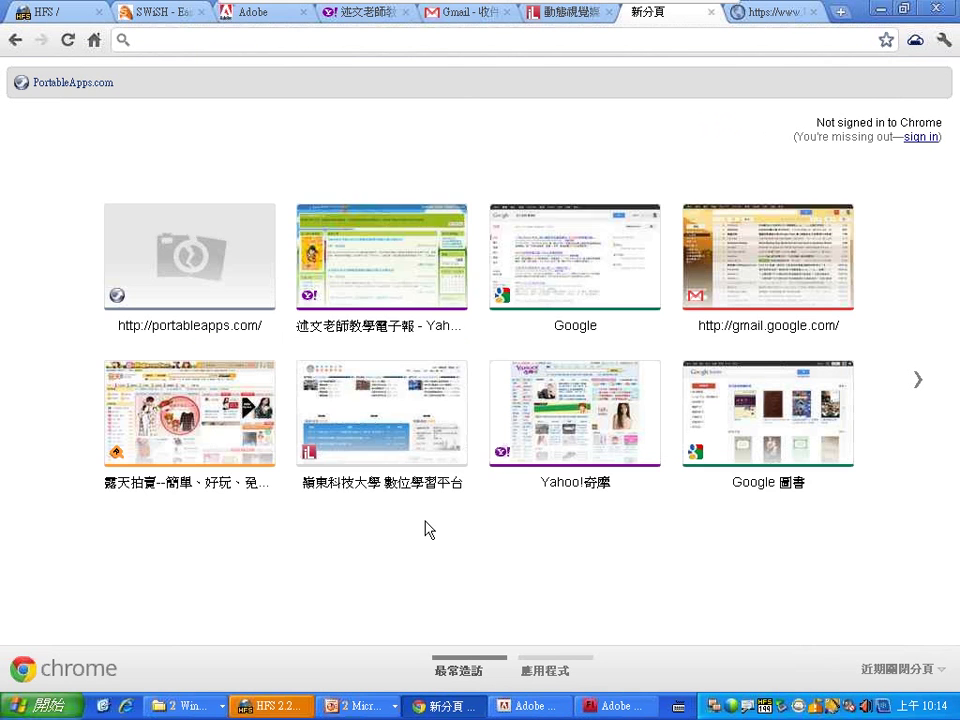
{"action": "left_click", "coordinate": [561, 274]}
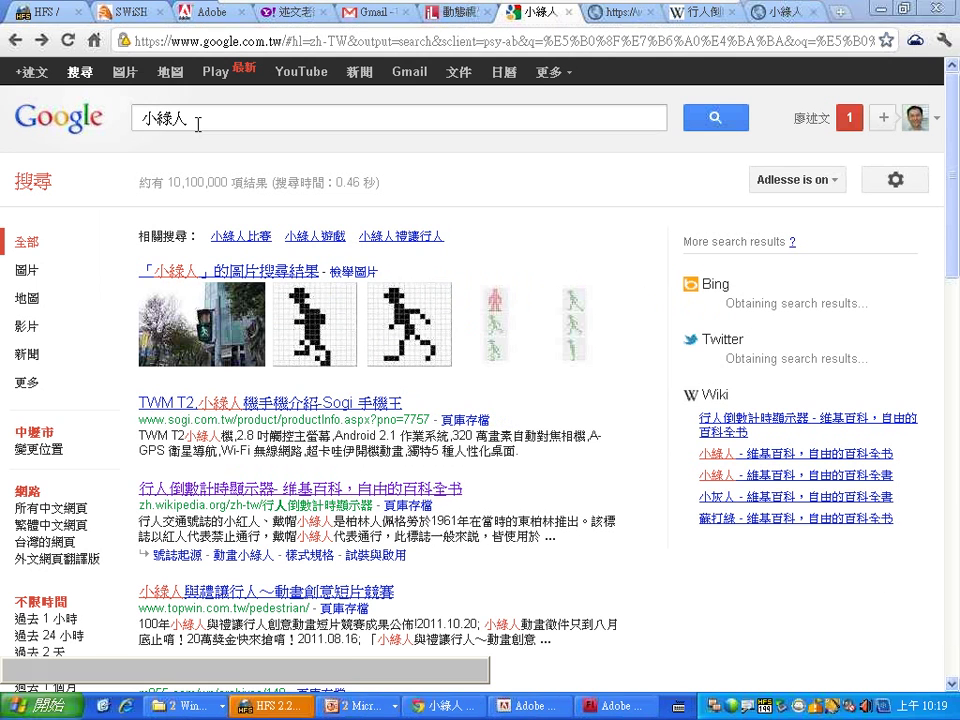
{"action": "double_click", "coordinate": [199, 122]}
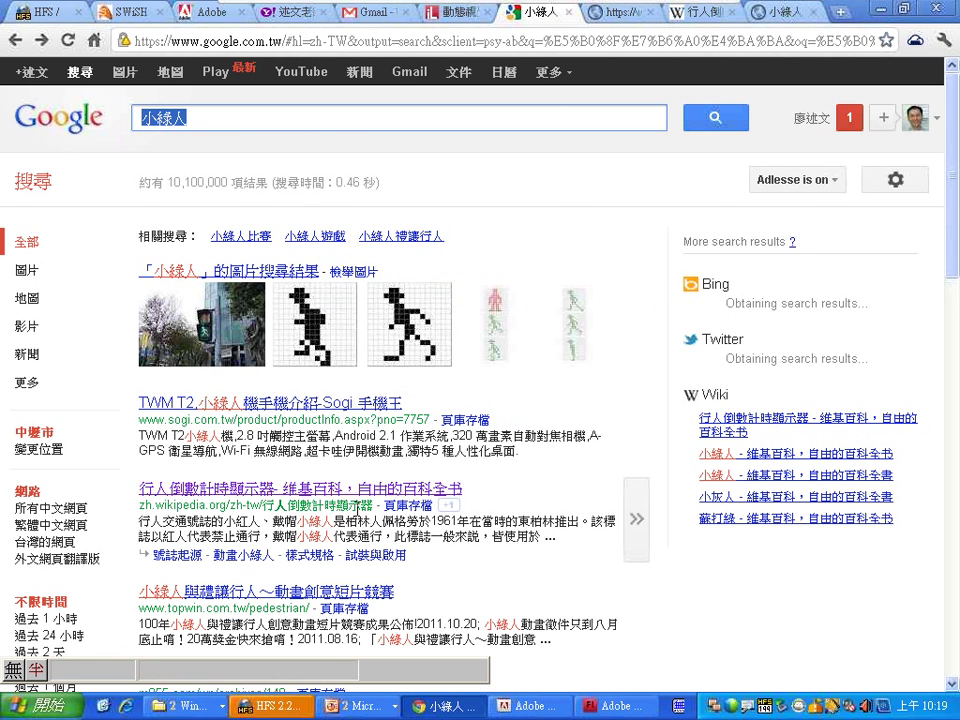
{"action": "scroll", "coordinate": [357, 507], "scroll_direction": "down", "scroll_amount": 1}
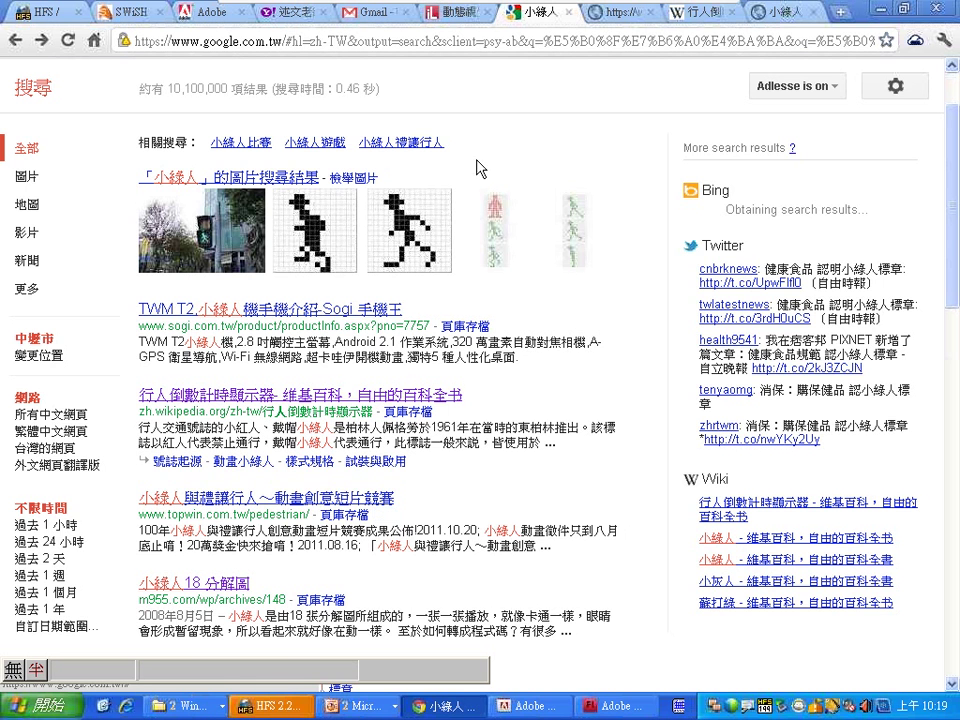
Read the Wikipedia article 行人倒數計時顯示器 down to its 樣式規格 section, highlighting 轉換紅燈 in the text
{"action": "left_click", "coordinate": [704, 13]}
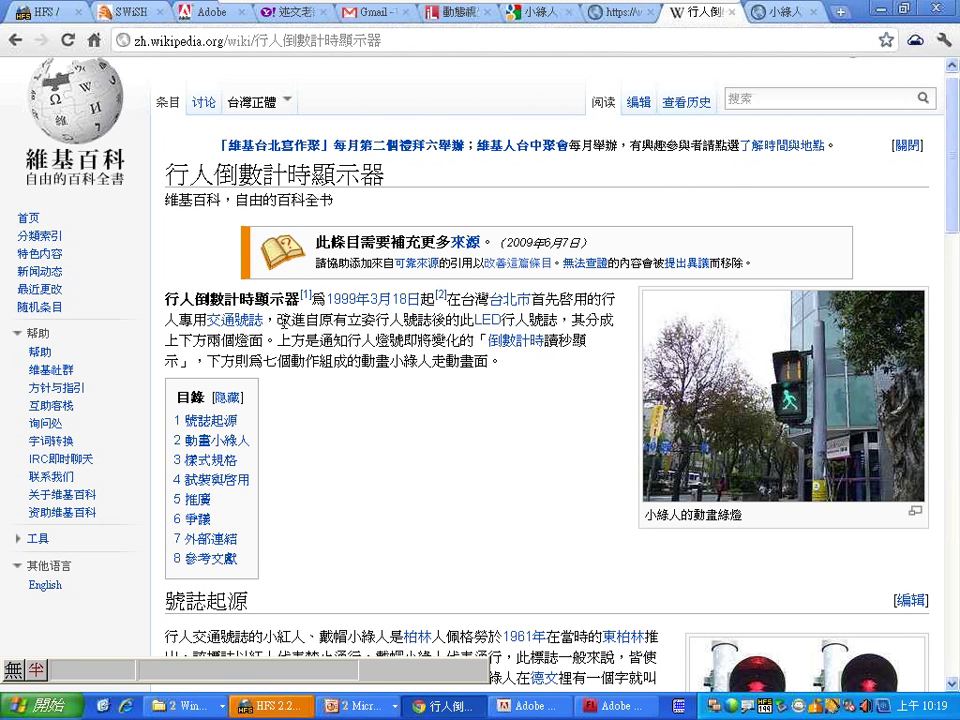
{"action": "scroll", "coordinate": [300, 338], "scroll_direction": "down", "scroll_amount": 1}
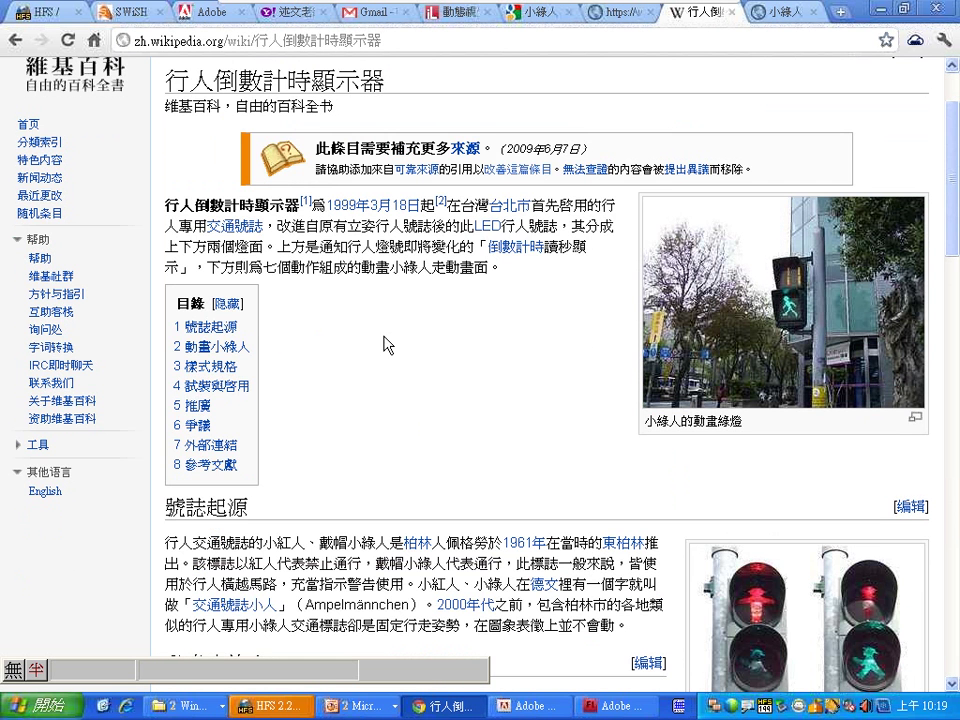
{"action": "scroll", "coordinate": [637, 360], "scroll_direction": "down", "scroll_amount": 3}
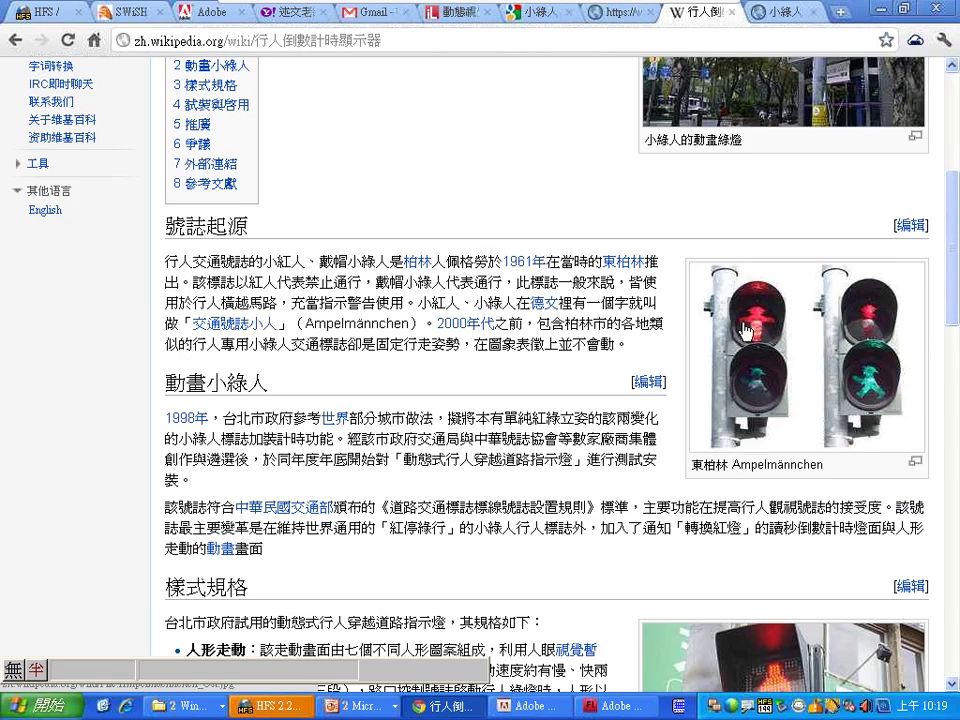
{"action": "scroll", "coordinate": [556, 364], "scroll_direction": "down", "scroll_amount": 4}
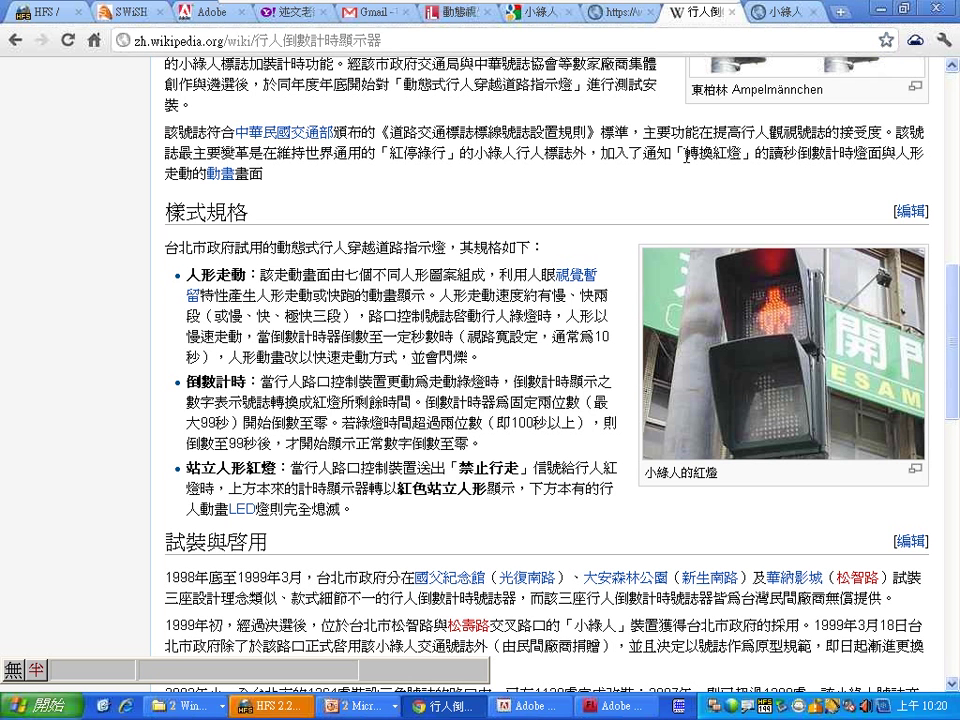
{"action": "left_click_drag", "start_coordinate": [686, 157], "coordinate": [741, 154]}
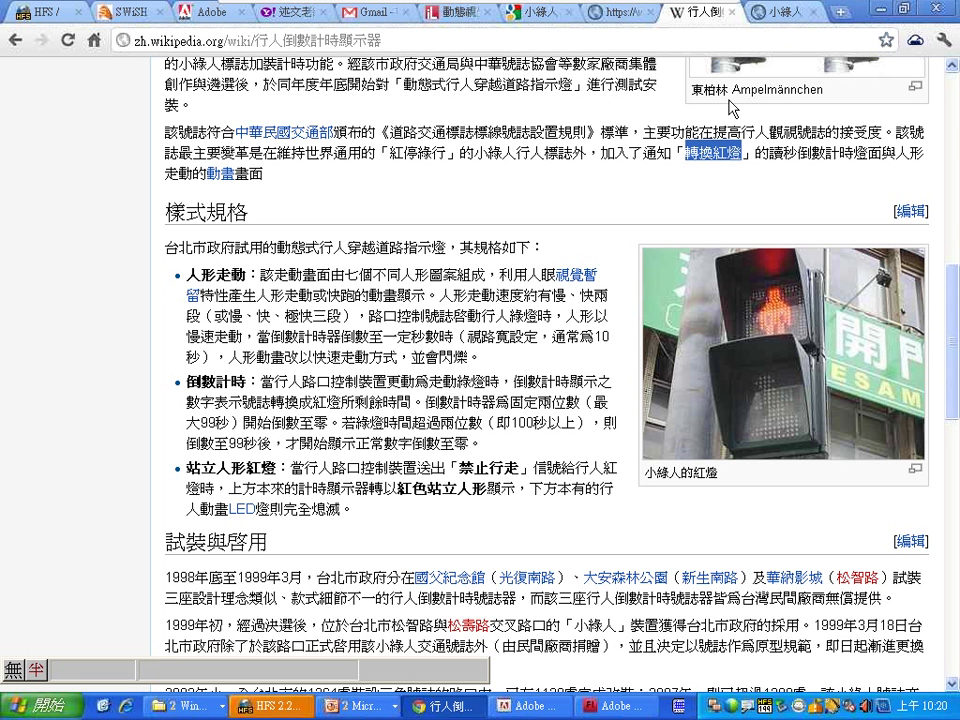
View all the walking-pose images on the 小綠人 18 分解圖 page
{"action": "left_click", "coordinate": [772, 14]}
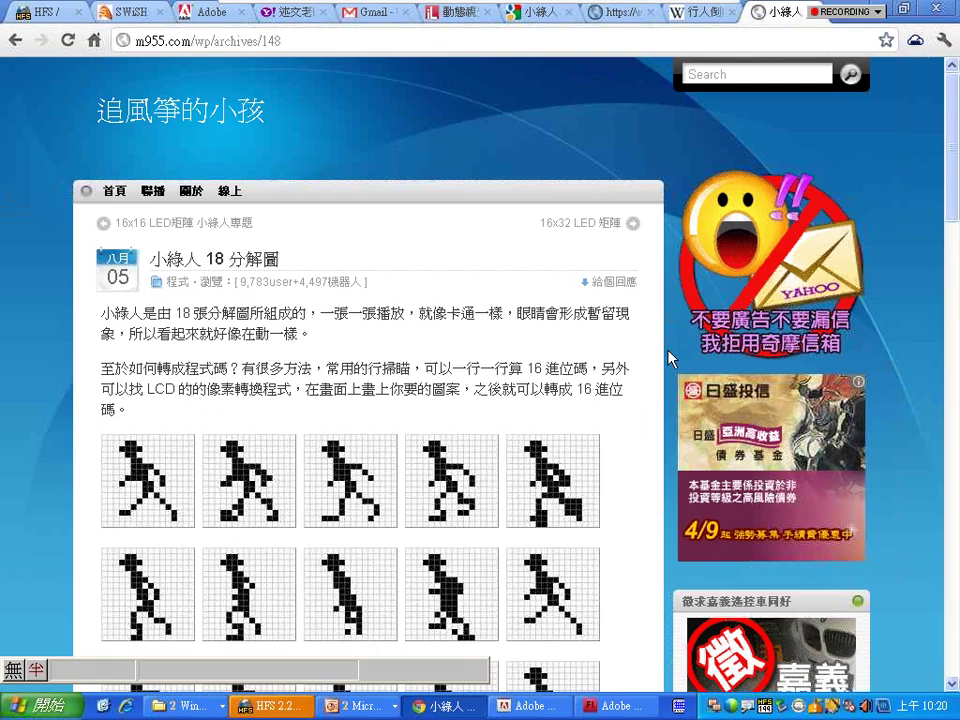
{"action": "scroll", "coordinate": [489, 364], "scroll_direction": "down", "scroll_amount": 3}
{"action": "scroll", "coordinate": [481, 364], "scroll_direction": "down", "scroll_amount": 1}
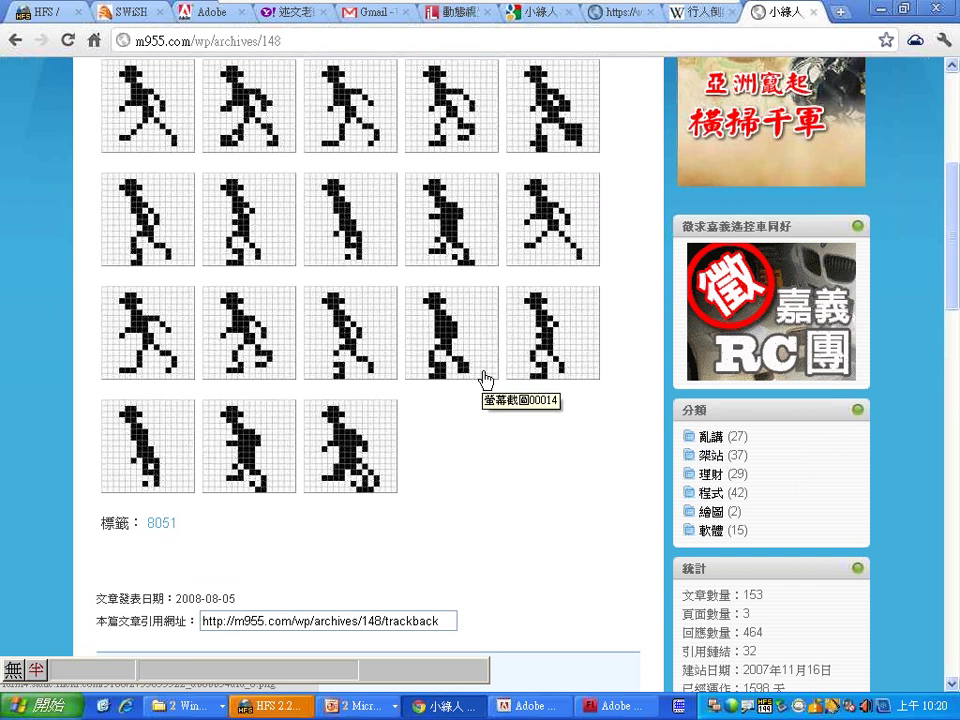
Switch to the C:\WINDOWS\Fonts folder window and return to the D:\Flash研習資料 folder in its history
{"action": "left_click", "coordinate": [199, 707]}
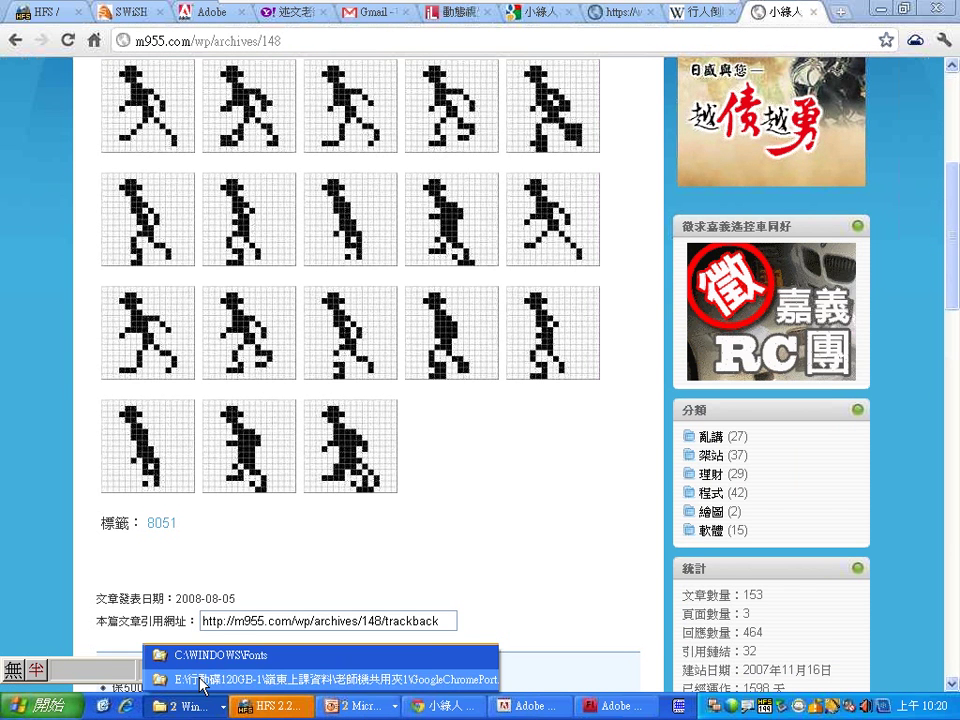
{"action": "left_click", "coordinate": [205, 655]}
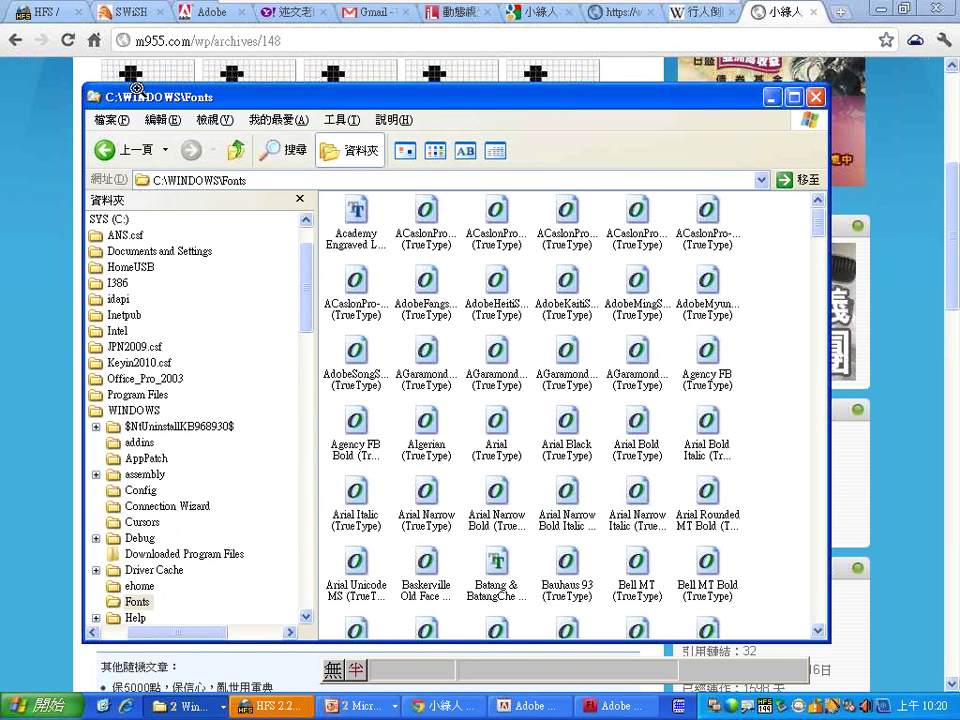
{"action": "left_click", "coordinate": [165, 150]}
{"action": "left_click", "coordinate": [163, 245]}
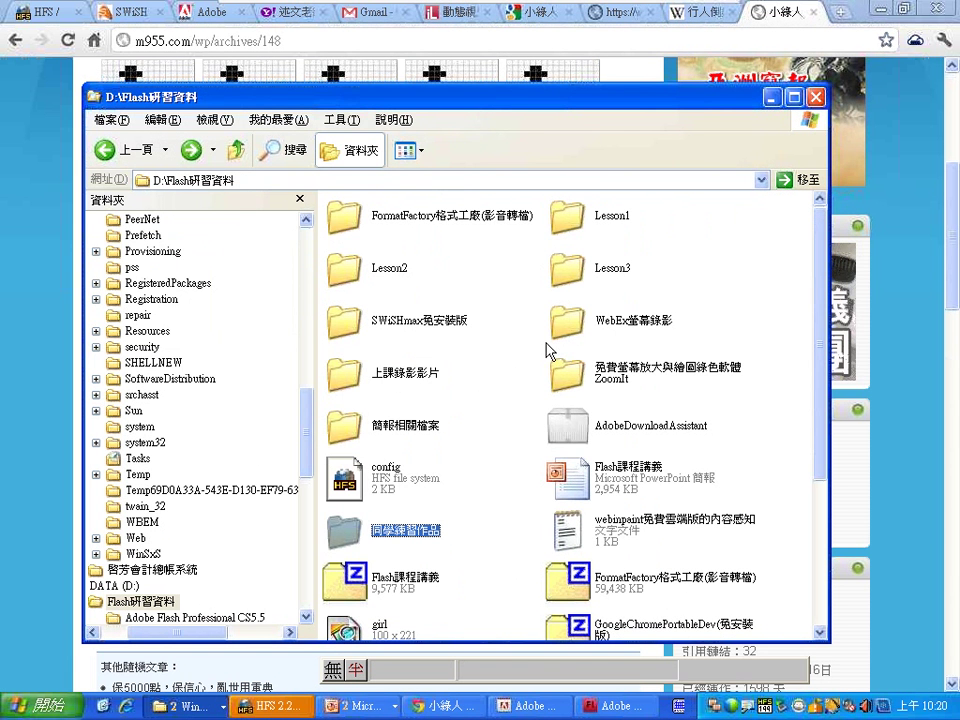
Add the 小綠人逐格動畫分鏡圖 folder to the virtual file system of HFS to share it
{"action": "left_click", "coordinate": [484, 441]}
{"action": "scroll", "coordinate": [484, 441], "scroll_direction": "down", "scroll_amount": 5}
{"action": "left_click", "coordinate": [570, 612]}
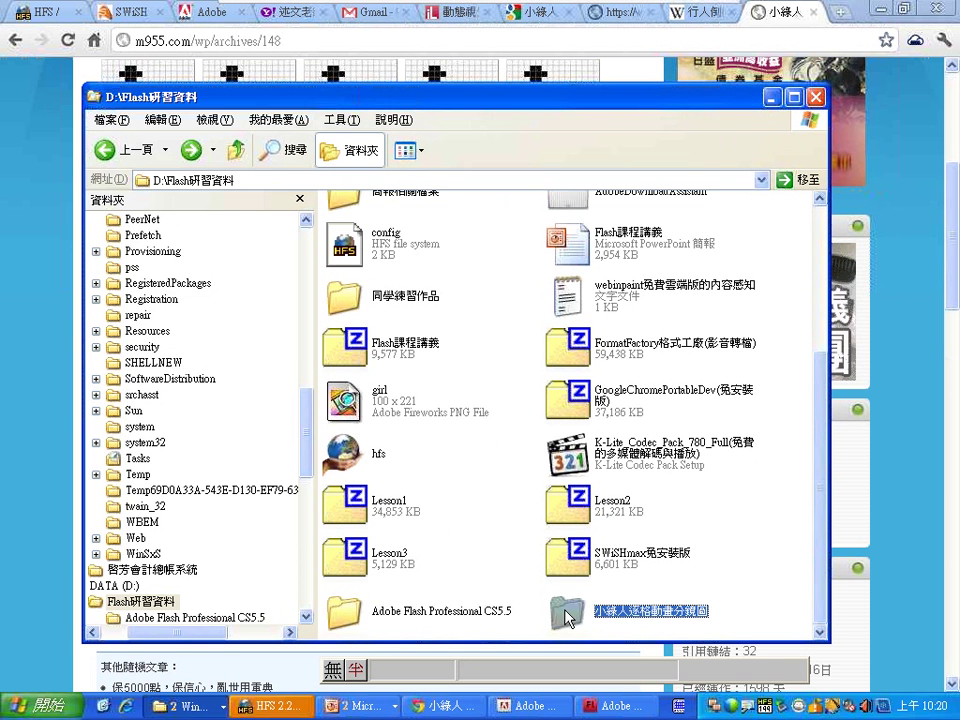
{"action": "left_click_drag", "start_coordinate": [570, 612], "coordinate": [235, 275]}
{"action": "key", "text": "Return"}
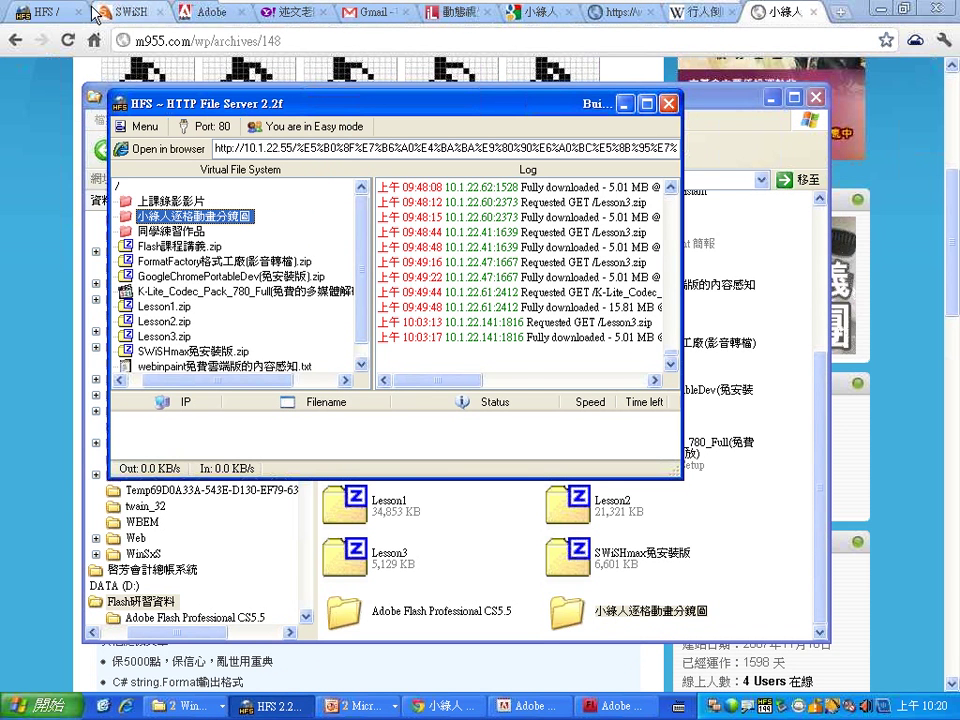
Reload the HFS page in Chrome, check the contents of the 小綠人逐格動畫分鏡圖 folder and return to the root listing
{"action": "left_click", "coordinate": [45, 12]}
{"action": "left_click", "coordinate": [67, 40]}
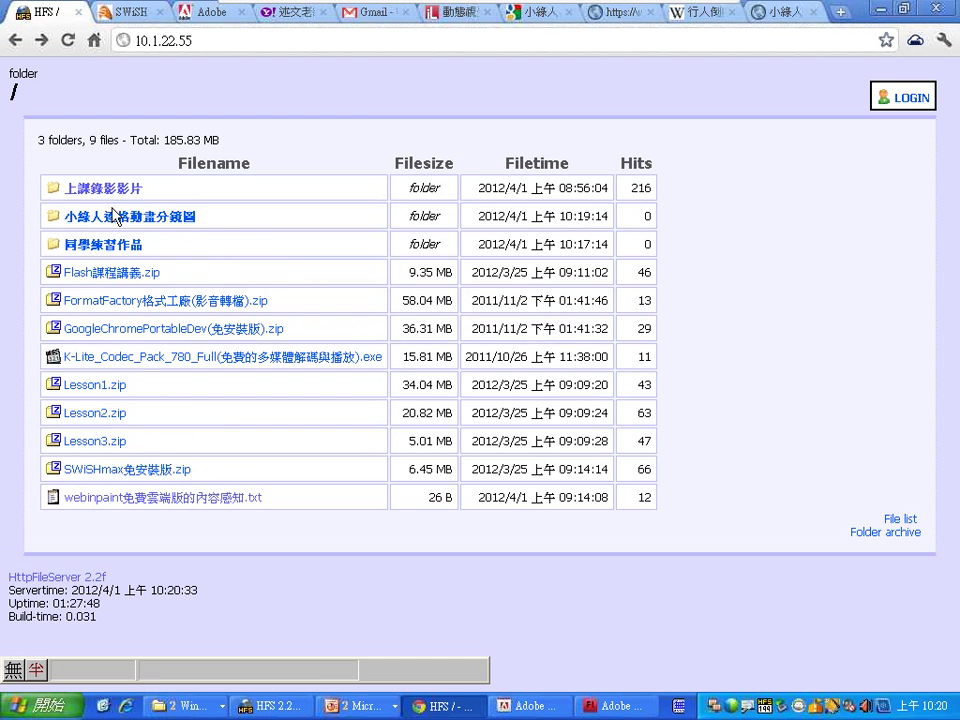
{"action": "left_click", "coordinate": [85, 215]}
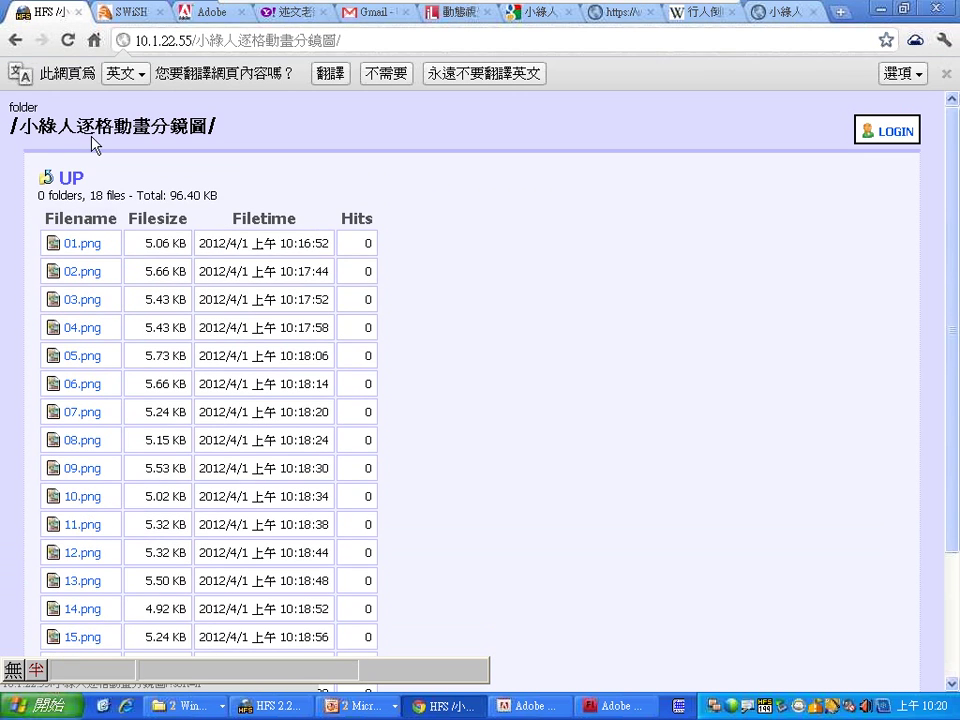
{"action": "left_click", "coordinate": [15, 40]}
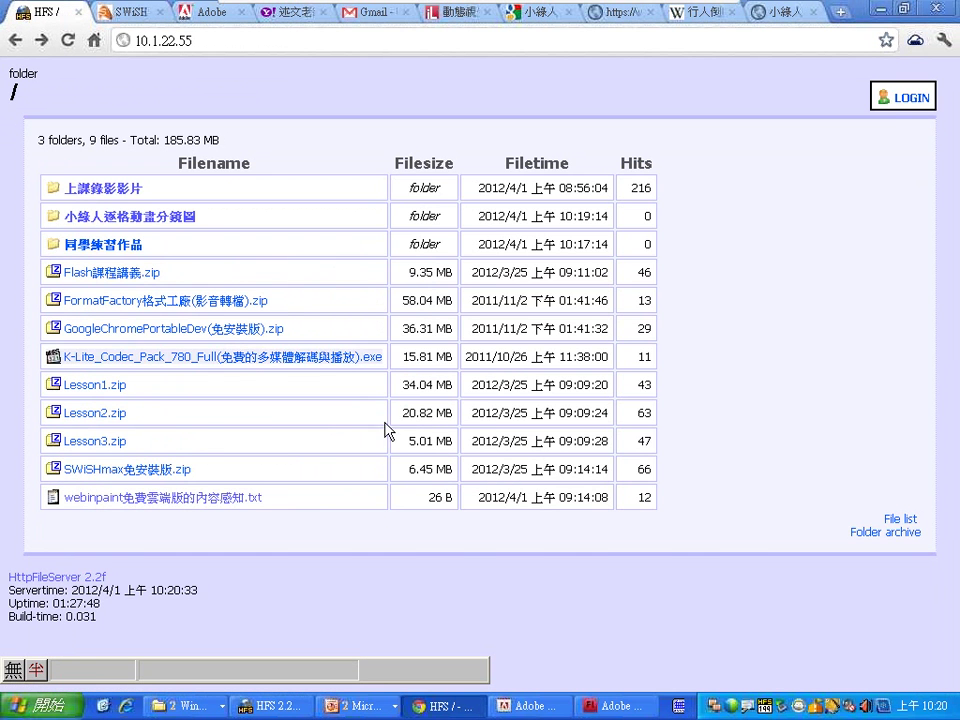
Check the walking animation in Flash, and return to the 小綠人 page in Chrome that shows the walking poses
{"action": "left_click", "coordinate": [594, 706]}
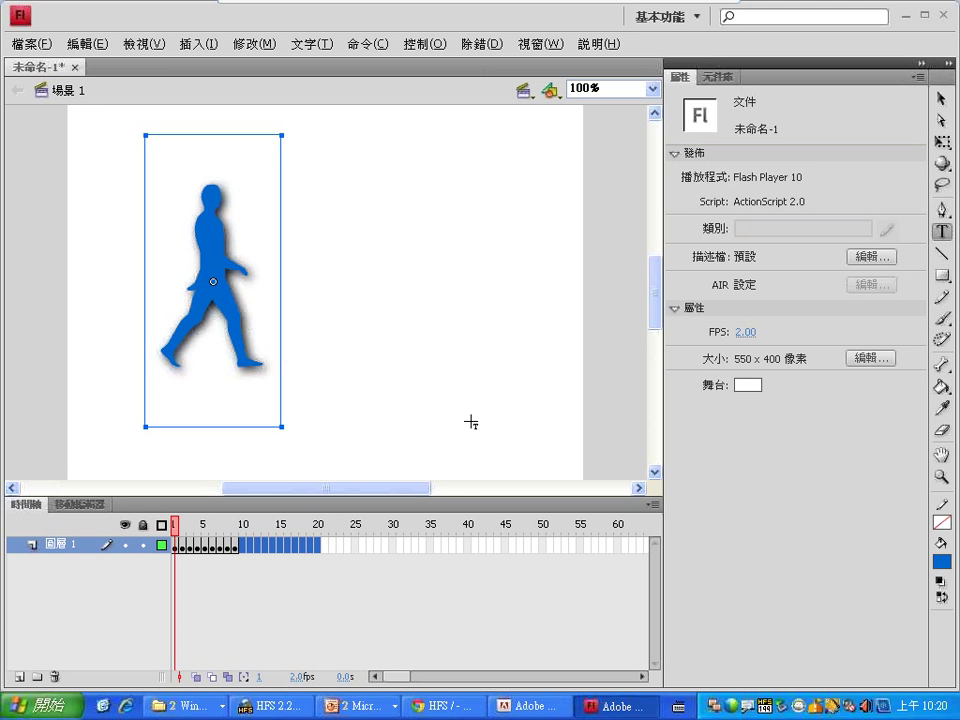
{"action": "left_click", "coordinate": [437, 706]}
{"action": "left_click", "coordinate": [785, 11]}
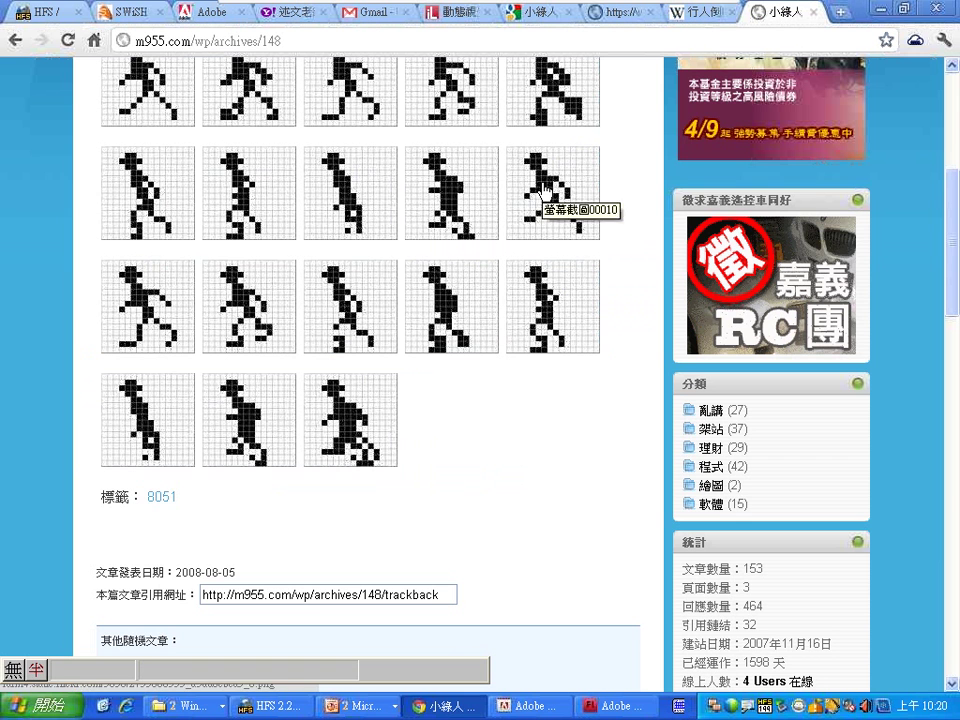
Launch Ulead PhotoImpact 11 with the 標準相片模式 workspace
{"action": "left_click", "coordinate": [72, 712]}
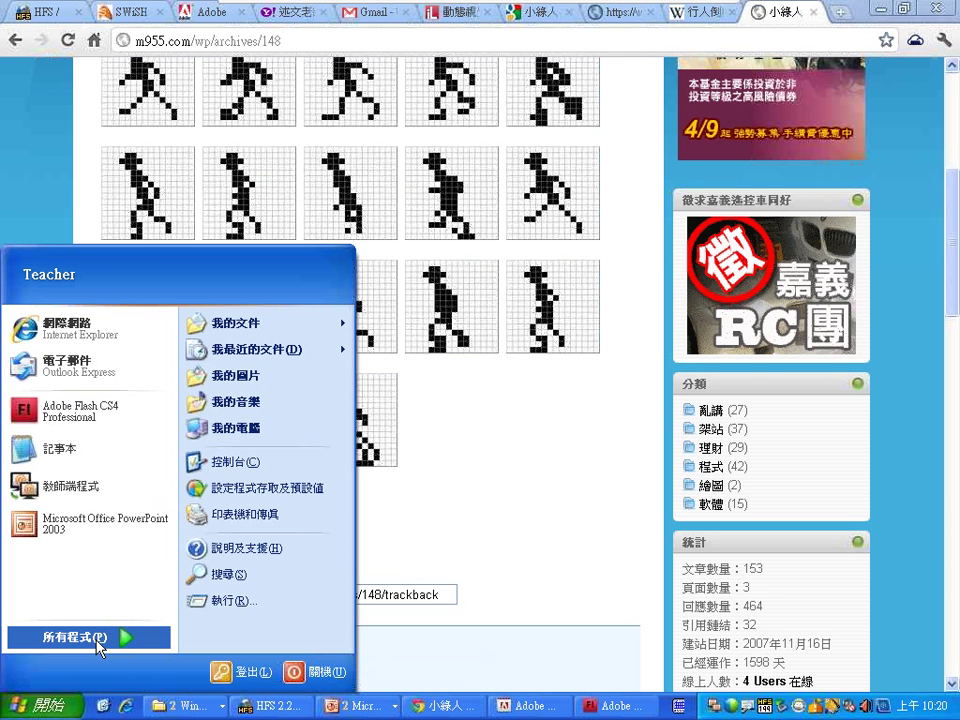
{"action": "left_click", "coordinate": [100, 648]}
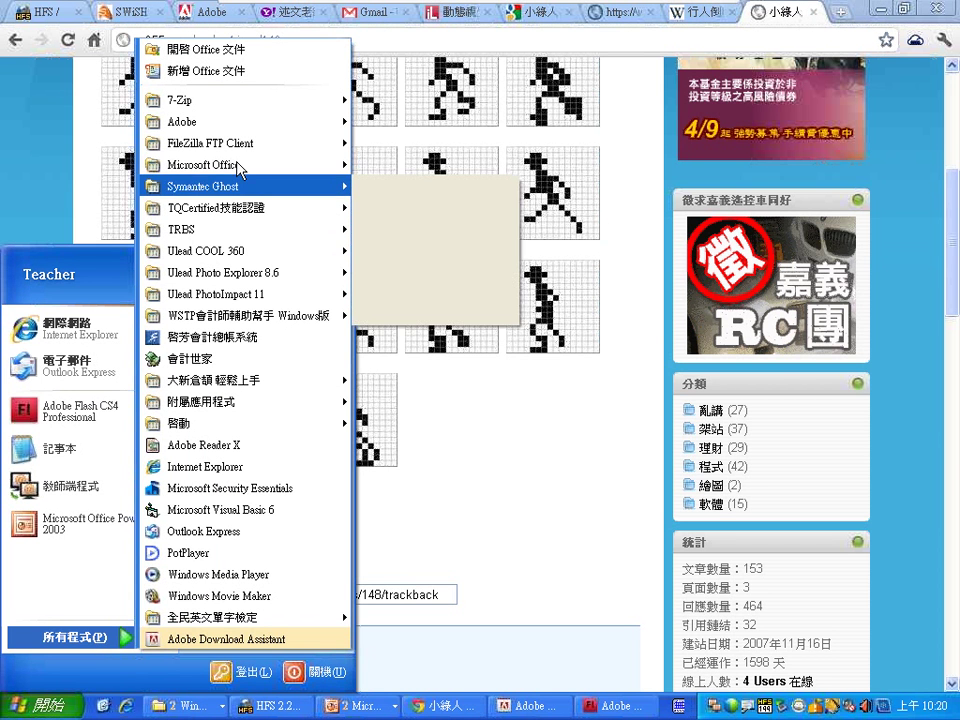
{"action": "mouse_move", "coordinate": [242, 121]}
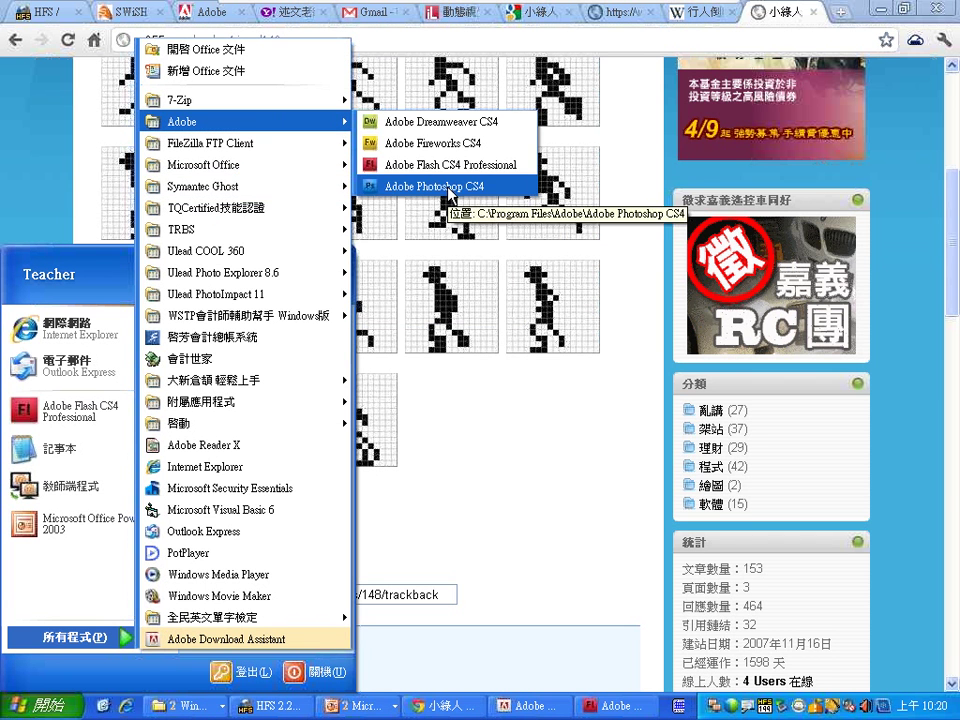
{"action": "mouse_move", "coordinate": [340, 294]}
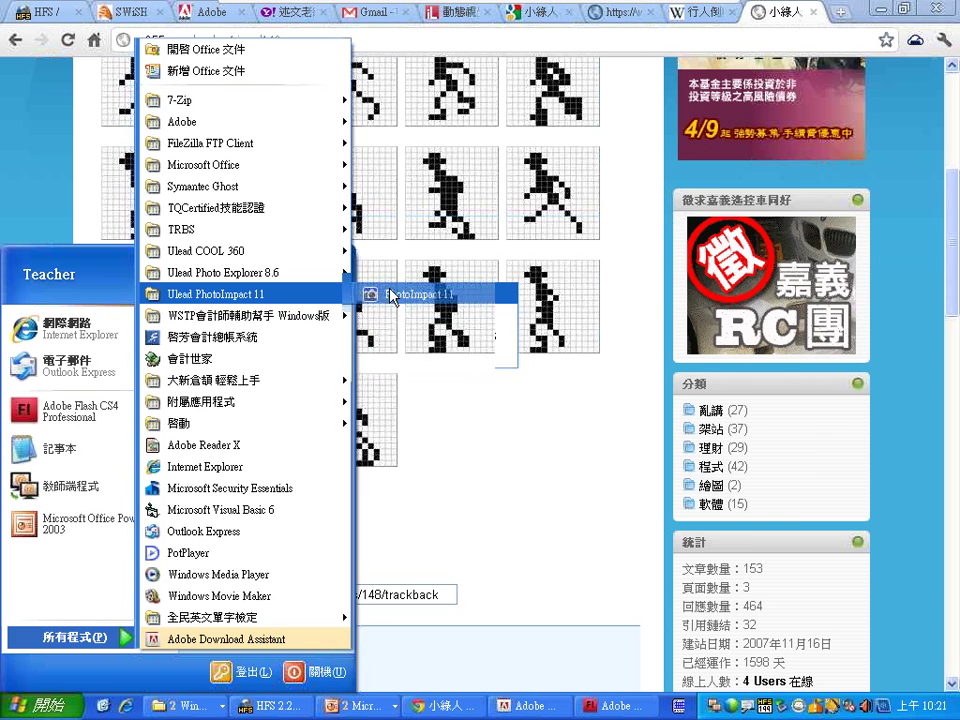
{"action": "left_click", "coordinate": [388, 295]}
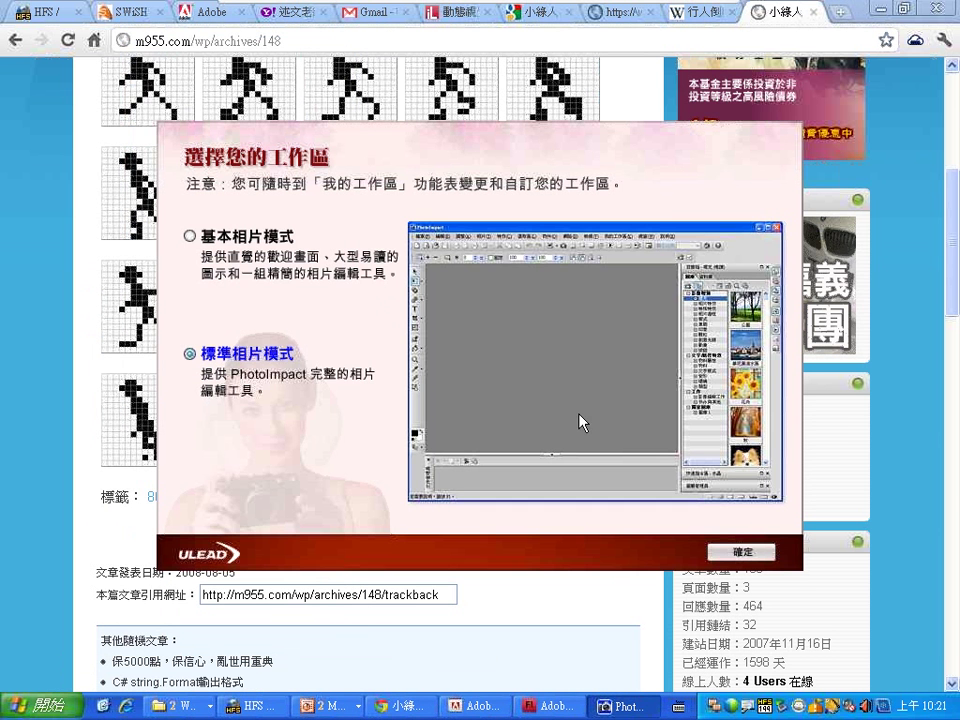
{"action": "left_click", "coordinate": [744, 551]}
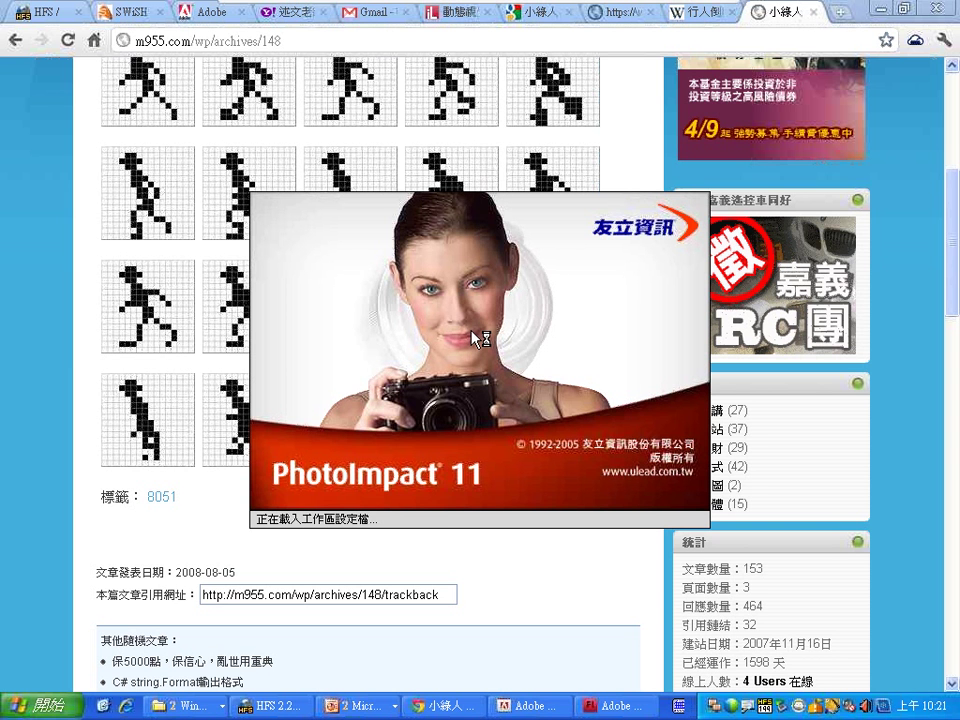
{"action": "mouse_move", "coordinate": [386, 6]}
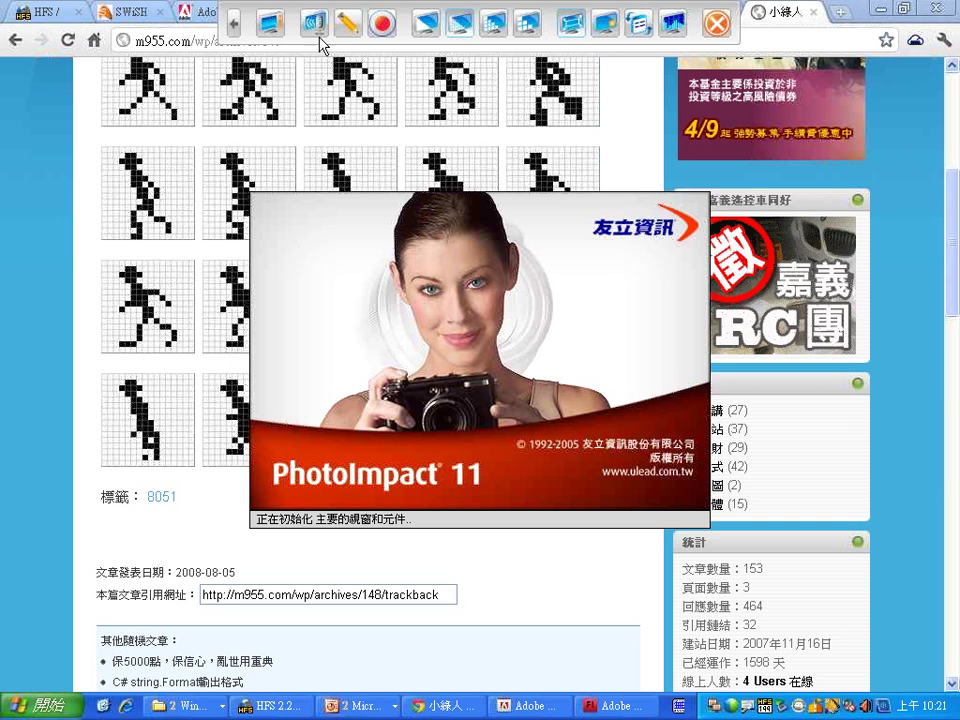
{"action": "left_click", "coordinate": [641, 30]}
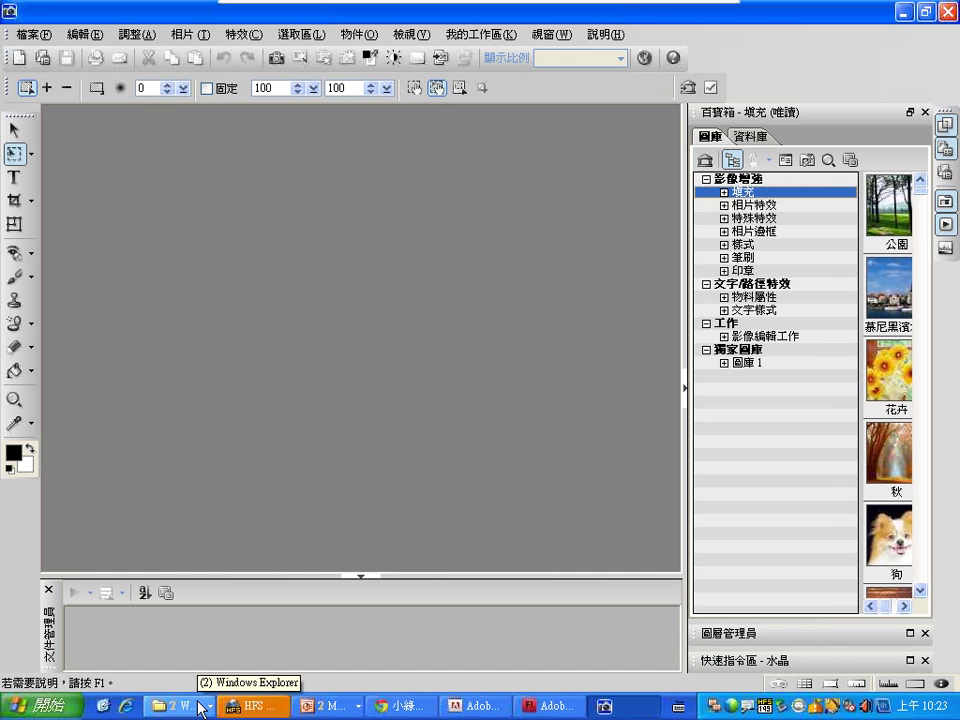
Open image 01 from D:\Flash研習資料\小綠人逐格動畫分鏡圖 in PhotoImpact
{"action": "left_click", "coordinate": [199, 707]}
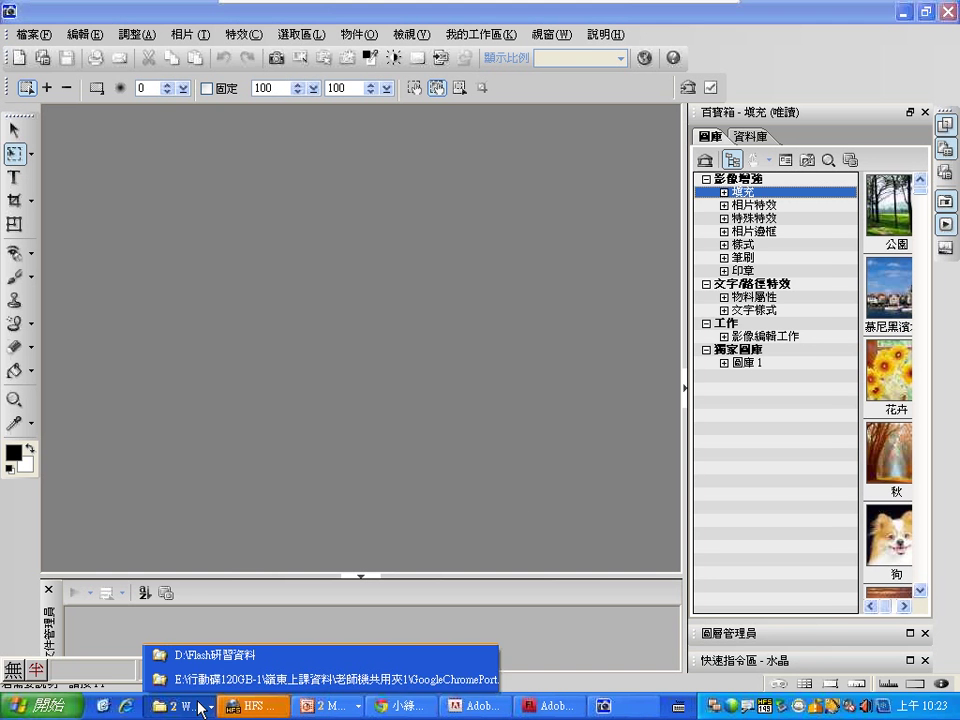
{"action": "left_click", "coordinate": [220, 655]}
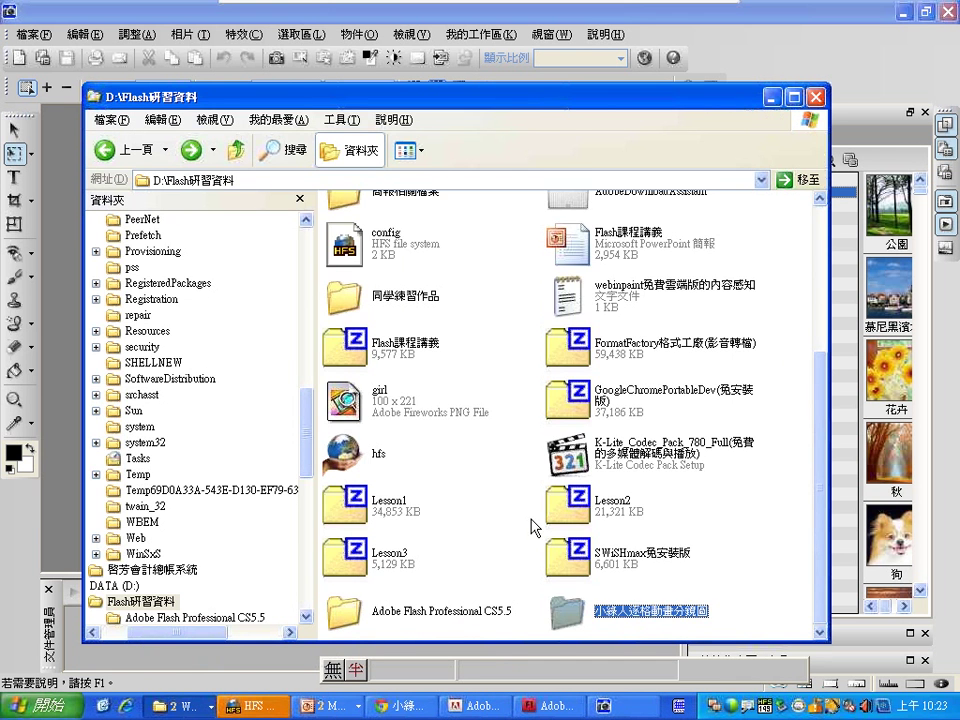
{"action": "double_click", "coordinate": [567, 612]}
{"action": "left_click_drag", "start_coordinate": [393, 536], "coordinate": [48, 320]}
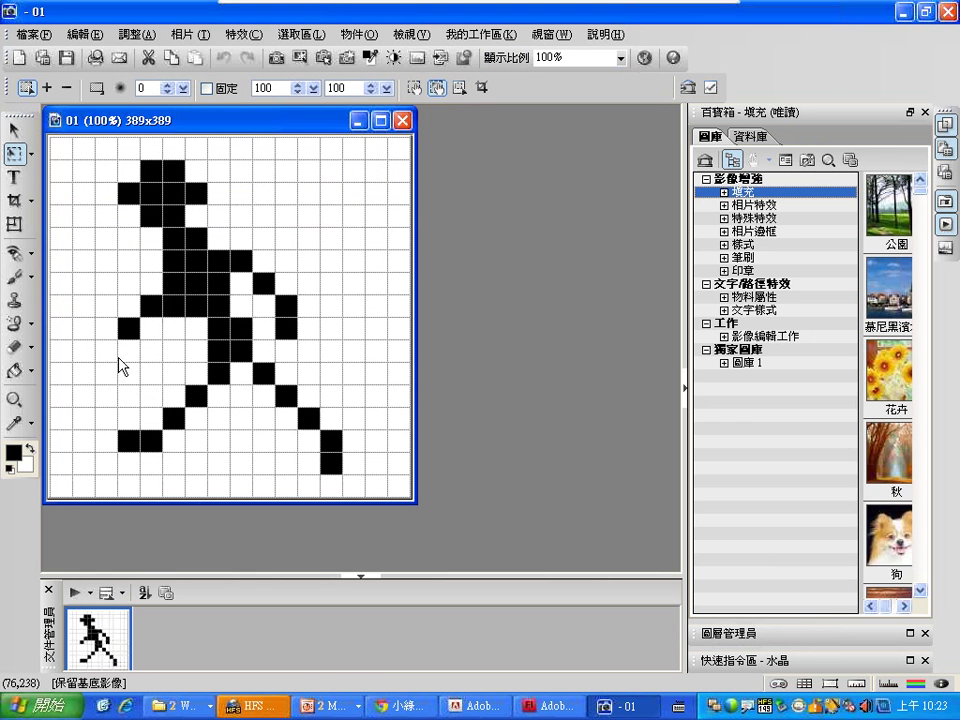
Activate the 色彩填充工具 for coloring areas of image 01
{"action": "left_click", "coordinate": [31, 371]}
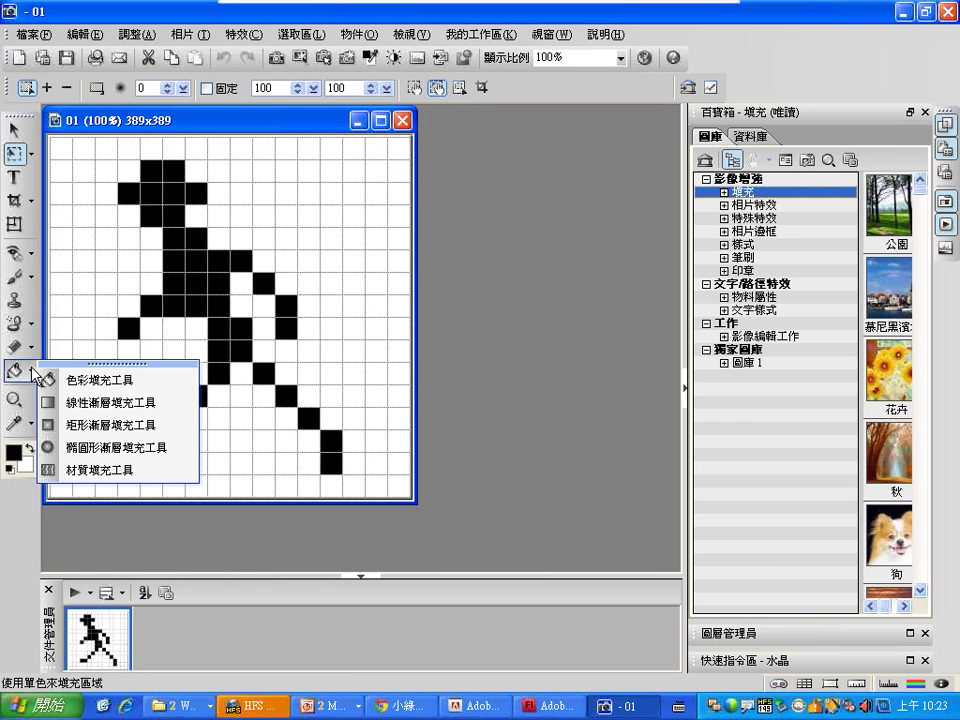
{"action": "left_click", "coordinate": [62, 380]}
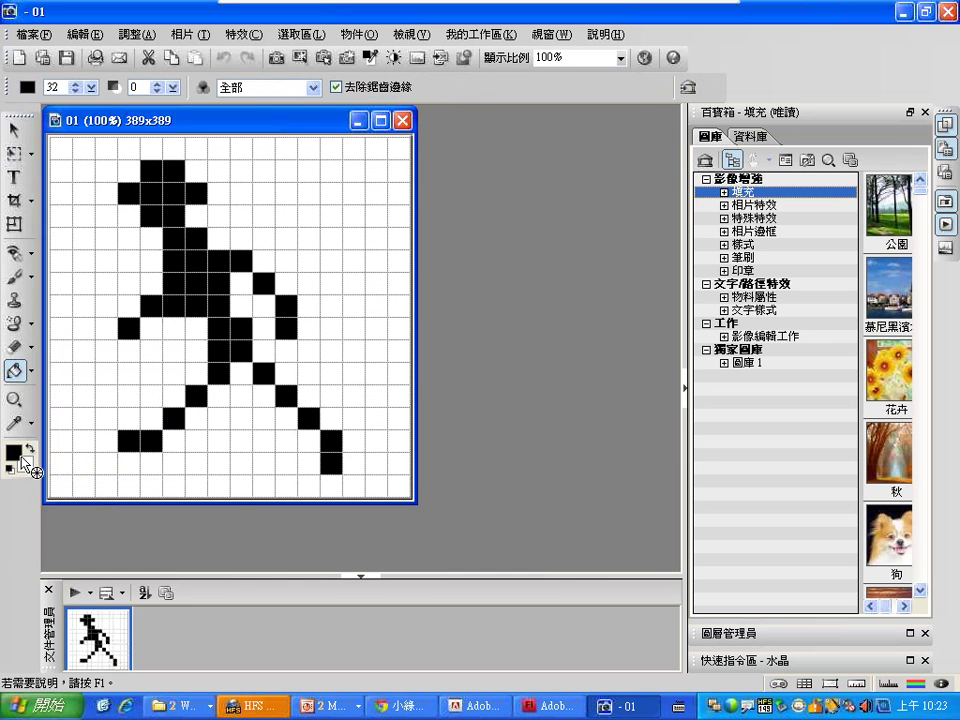
{"action": "left_click", "coordinate": [14, 452]}
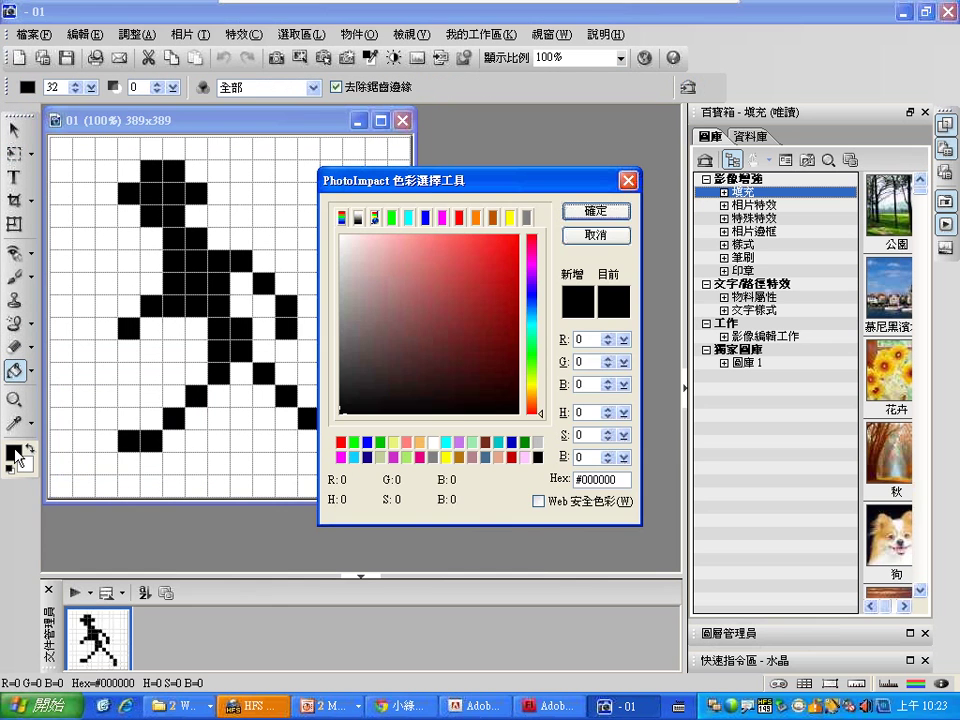
{"action": "left_click", "coordinate": [600, 236]}
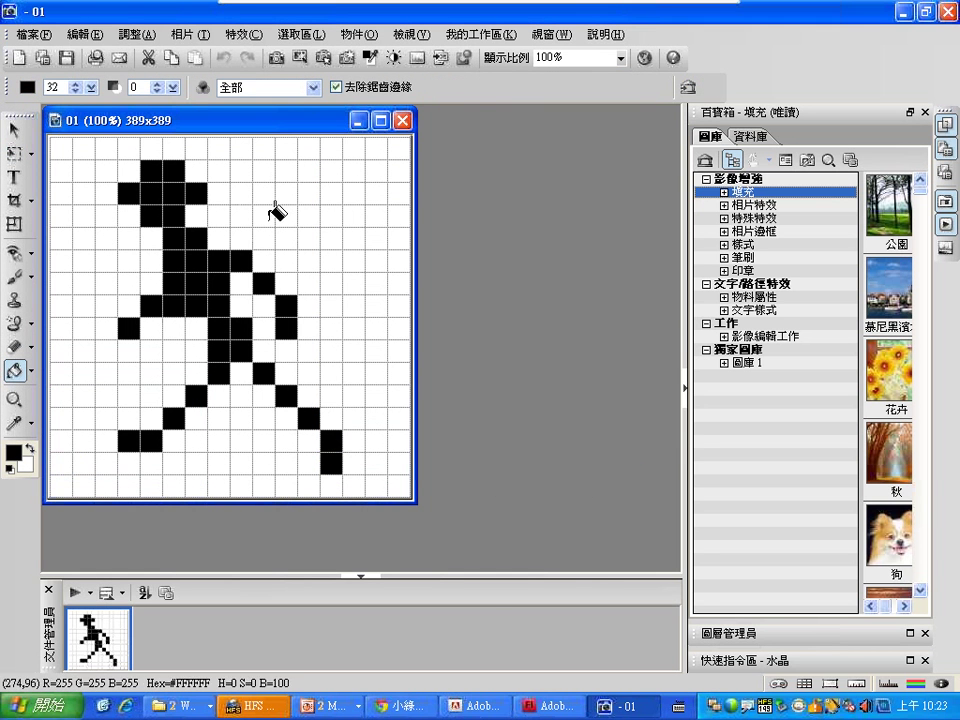
{"action": "left_click", "coordinate": [27, 87]}
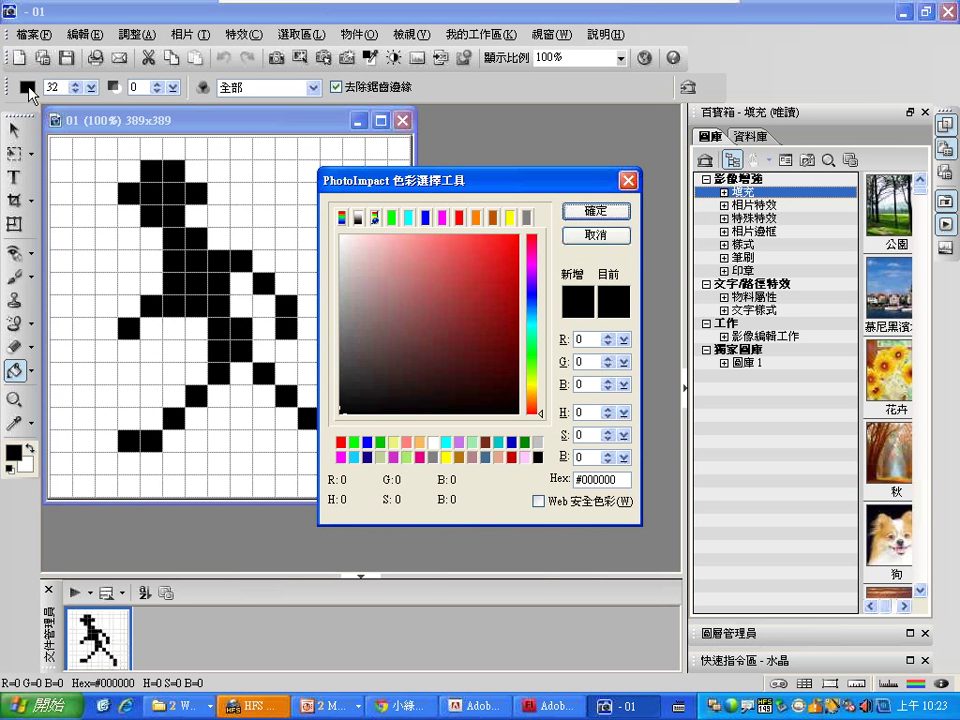
{"action": "left_click", "coordinate": [606, 240]}
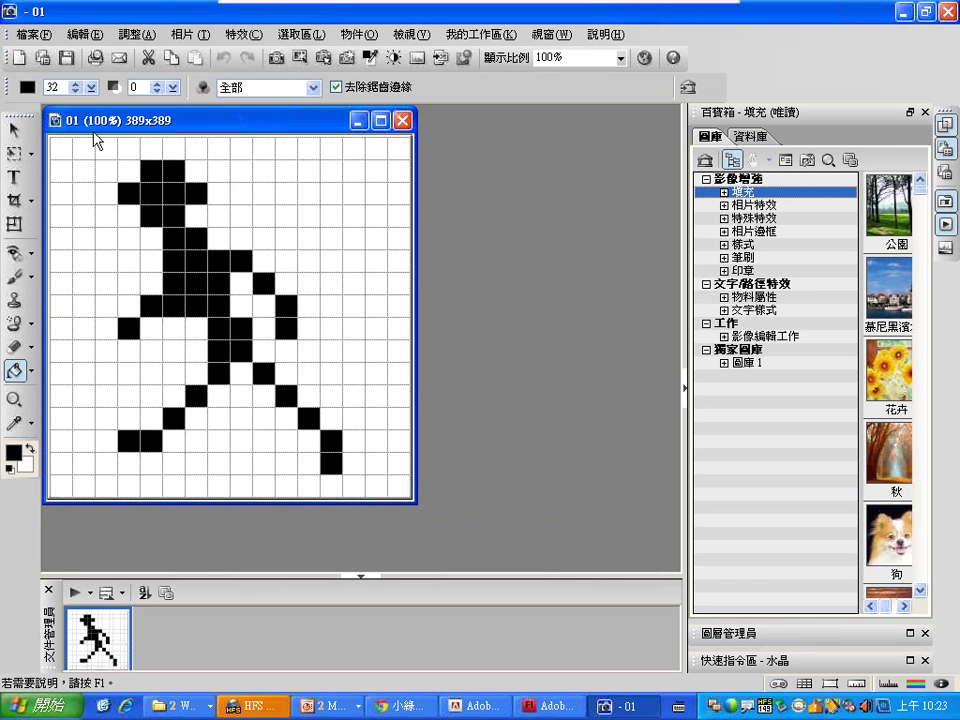
{"action": "left_click", "coordinate": [29, 90]}
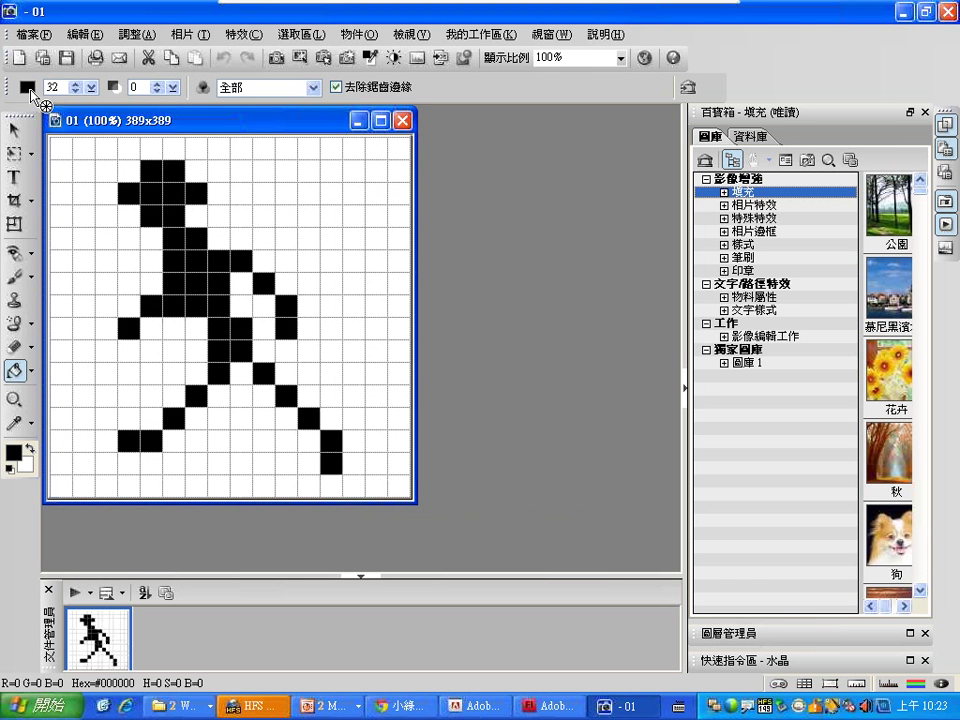
{"action": "right_click", "coordinate": [29, 90]}
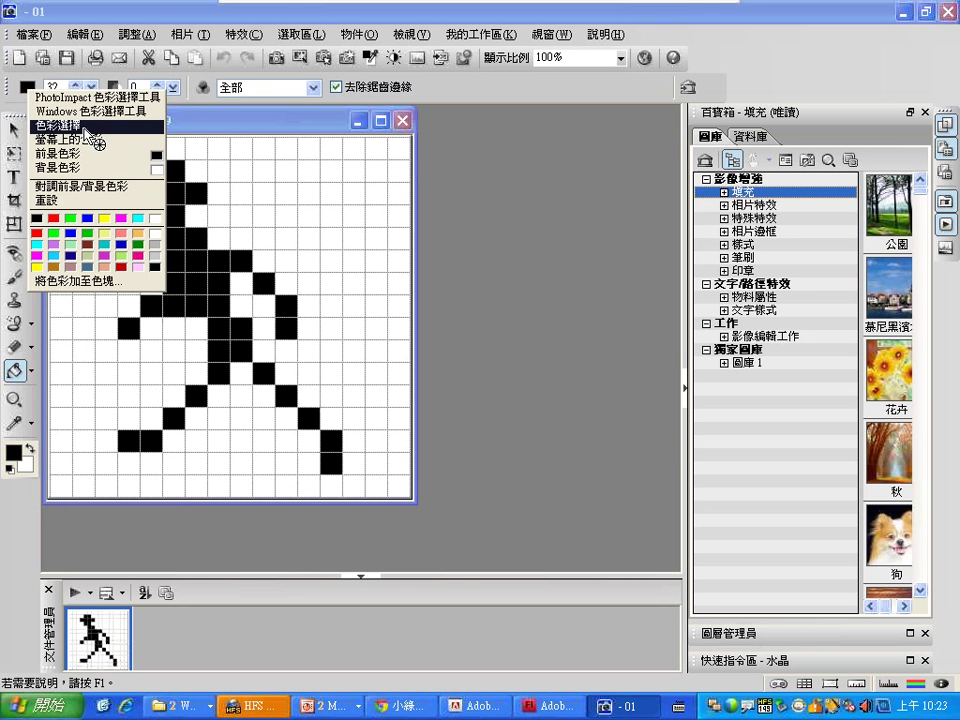
Set the fill color to the orange swatch #FF9900
{"action": "left_click", "coordinate": [27, 93]}
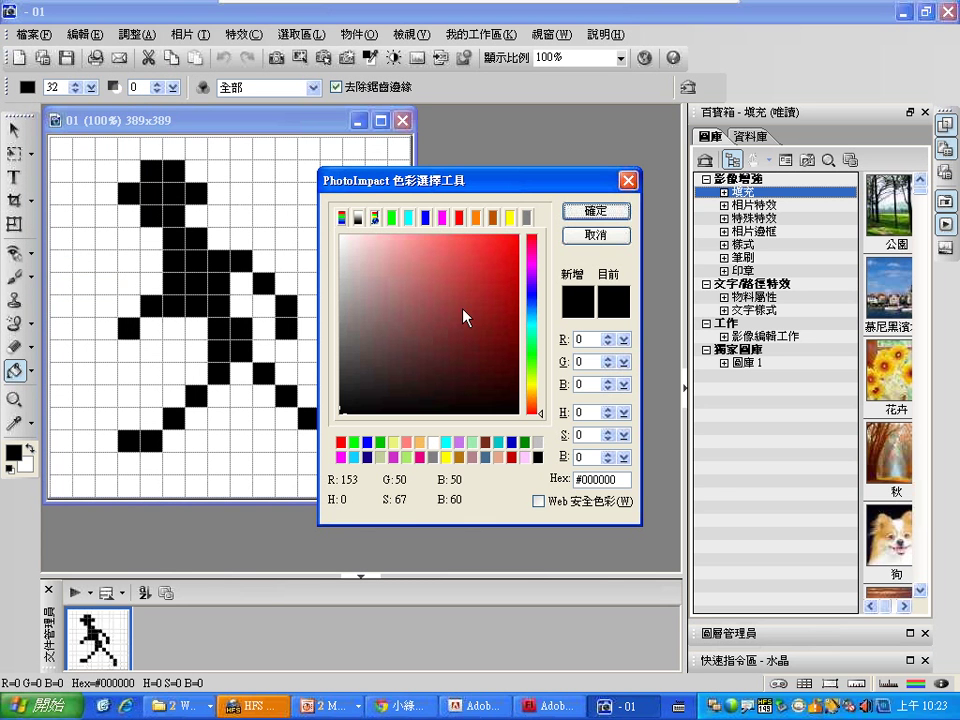
{"action": "left_click", "coordinate": [478, 218]}
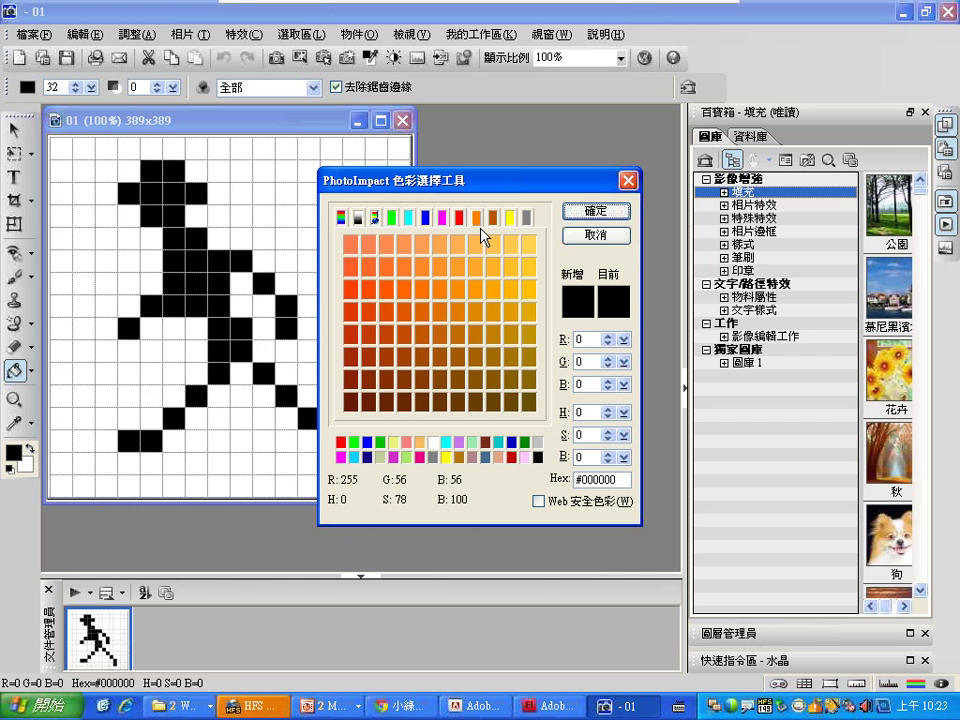
{"action": "left_click", "coordinate": [484, 283]}
{"action": "key", "text": "Return"}
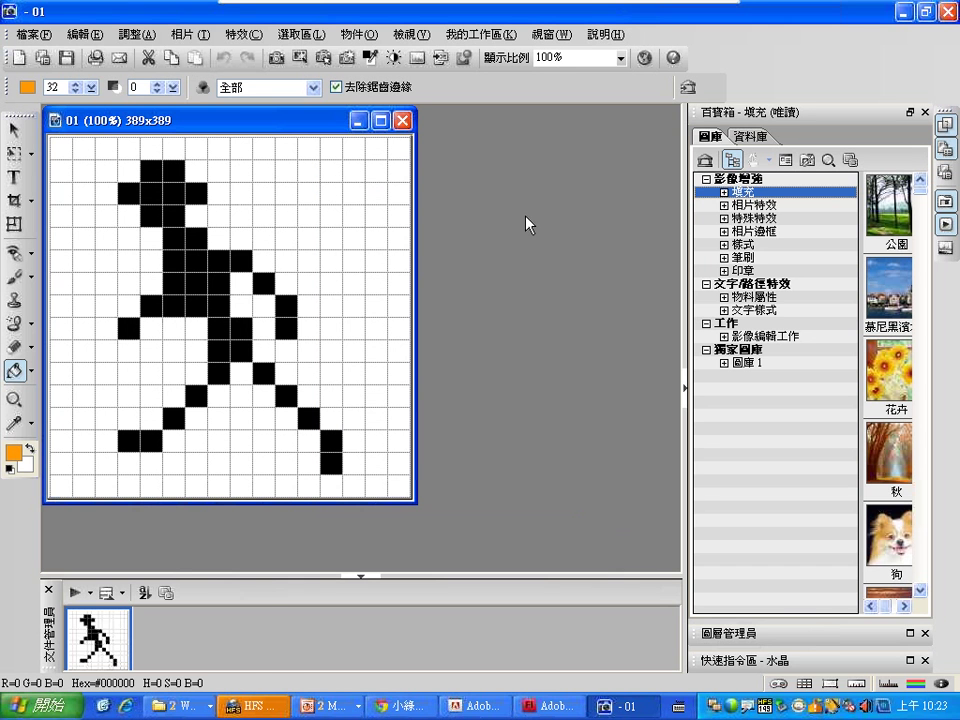
Fill the cells in the top two rows of the walking figure's head with orange
{"action": "left_click", "coordinate": [151, 171]}
{"action": "left_click", "coordinate": [173, 171]}
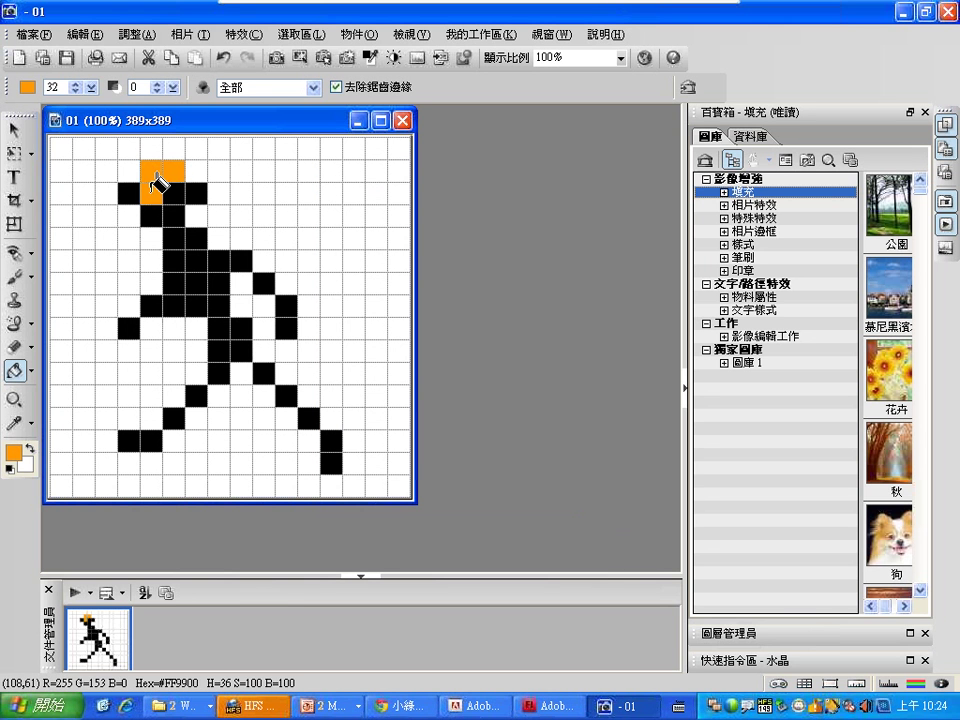
{"action": "left_click", "coordinate": [129, 191]}
{"action": "left_click", "coordinate": [195, 189]}
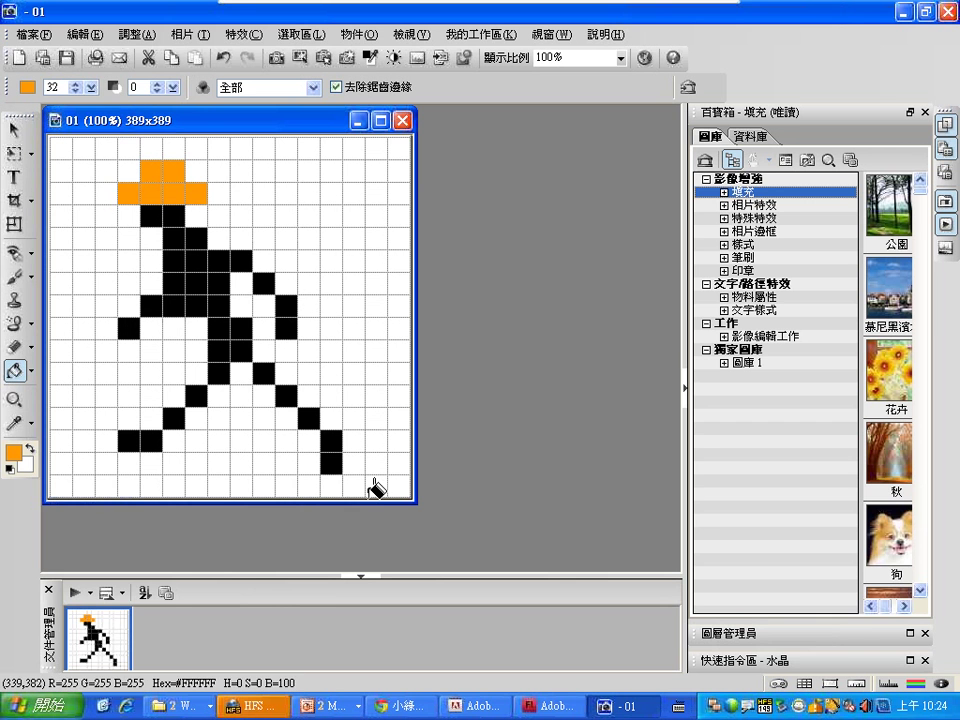
Switch to Flash and create a new Flash 檔案 (ActionScript 2.0) document
{"action": "left_click", "coordinate": [552, 705]}
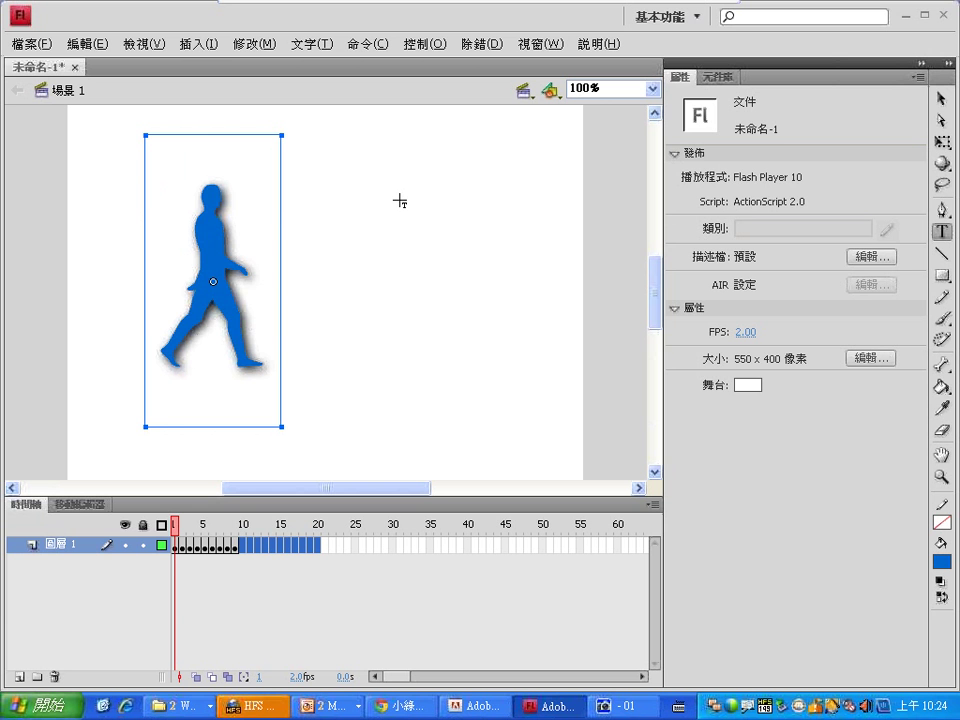
{"action": "left_click", "coordinate": [28, 46]}
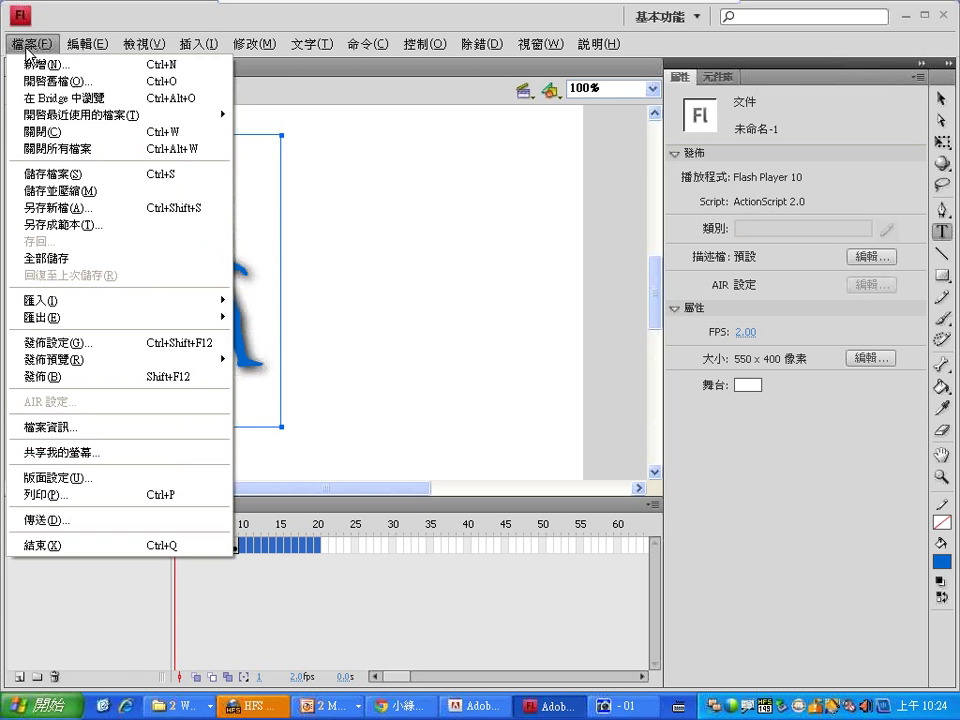
{"action": "left_click", "coordinate": [42, 64]}
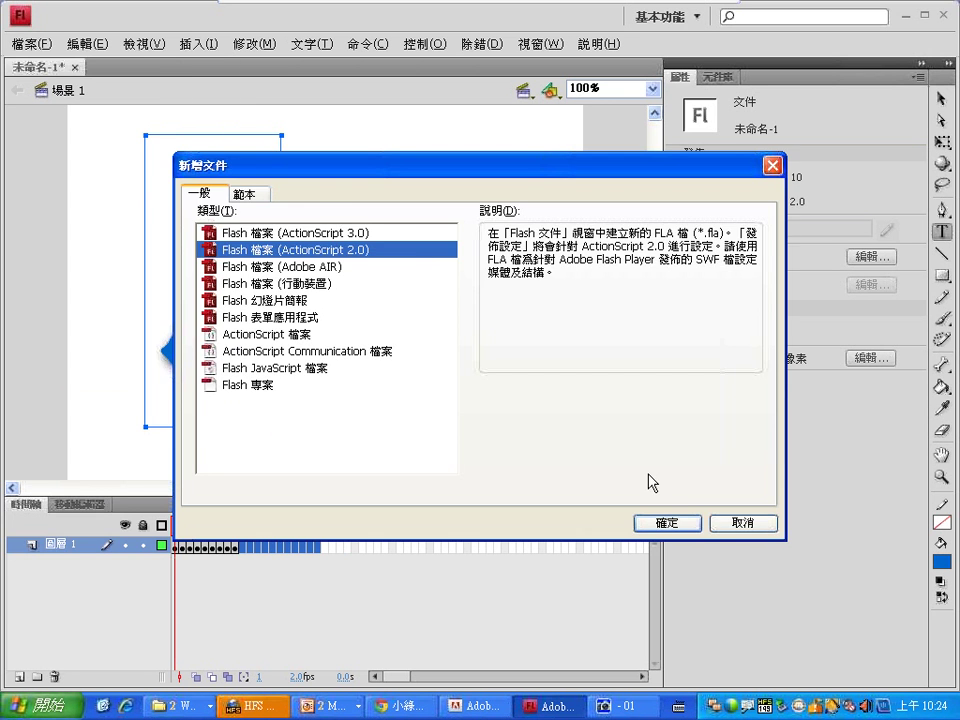
{"action": "left_click", "coordinate": [667, 524]}
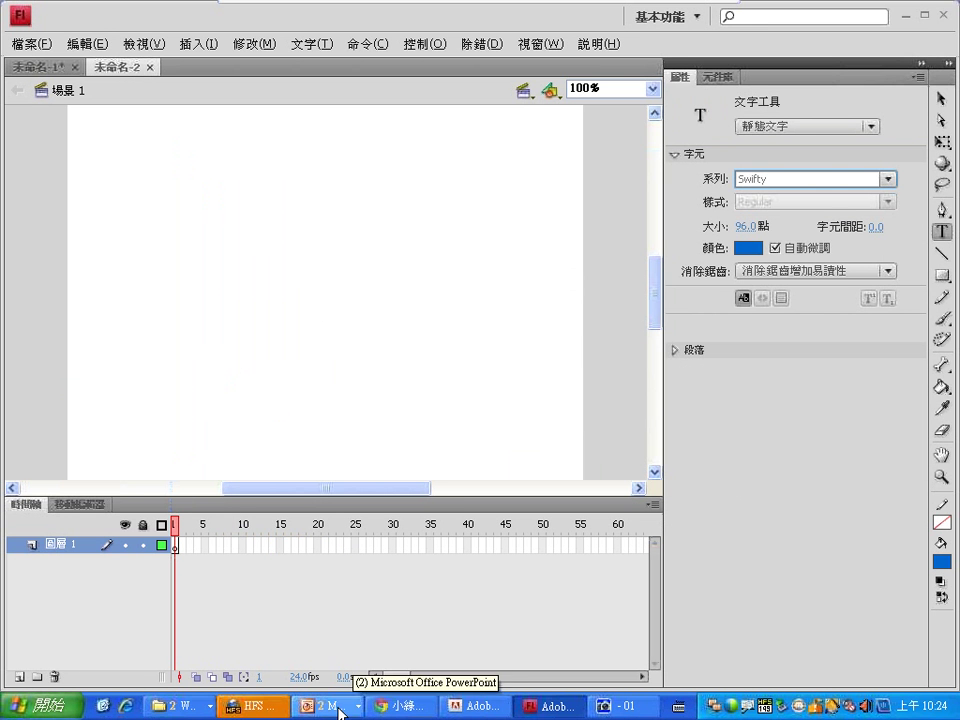
Place storyboard image 01 from the 小綠人逐格動畫分鏡圖 folder on the stage of the new document
{"action": "left_click", "coordinate": [180, 706]}
{"action": "left_click", "coordinate": [208, 654]}
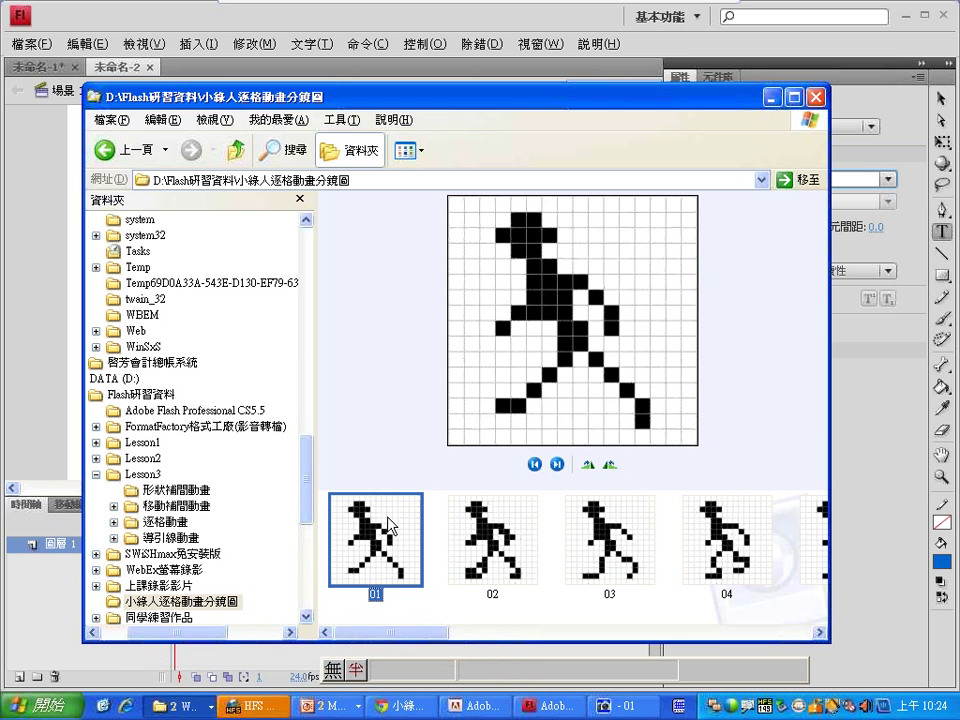
{"action": "left_click_drag", "start_coordinate": [389, 527], "coordinate": [388, 392]}
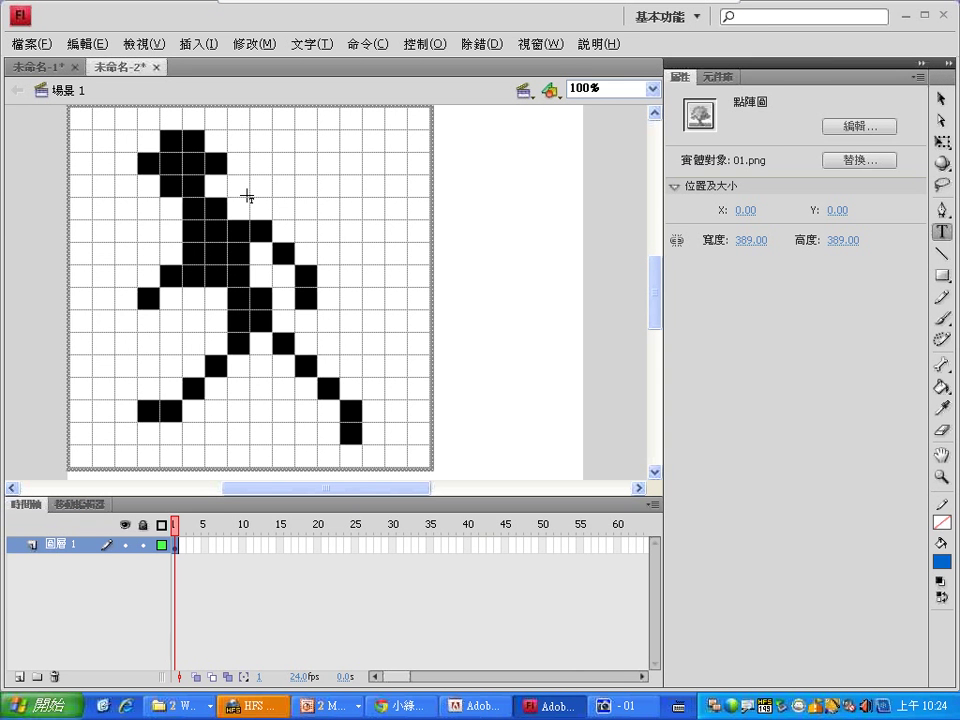
Move the 01.png bitmap with the Selection tool to about X 37.95, Y 10 on the stage
{"action": "left_click", "coordinate": [940, 99]}
{"action": "left_click_drag", "start_coordinate": [373, 232], "coordinate": [411, 232]}
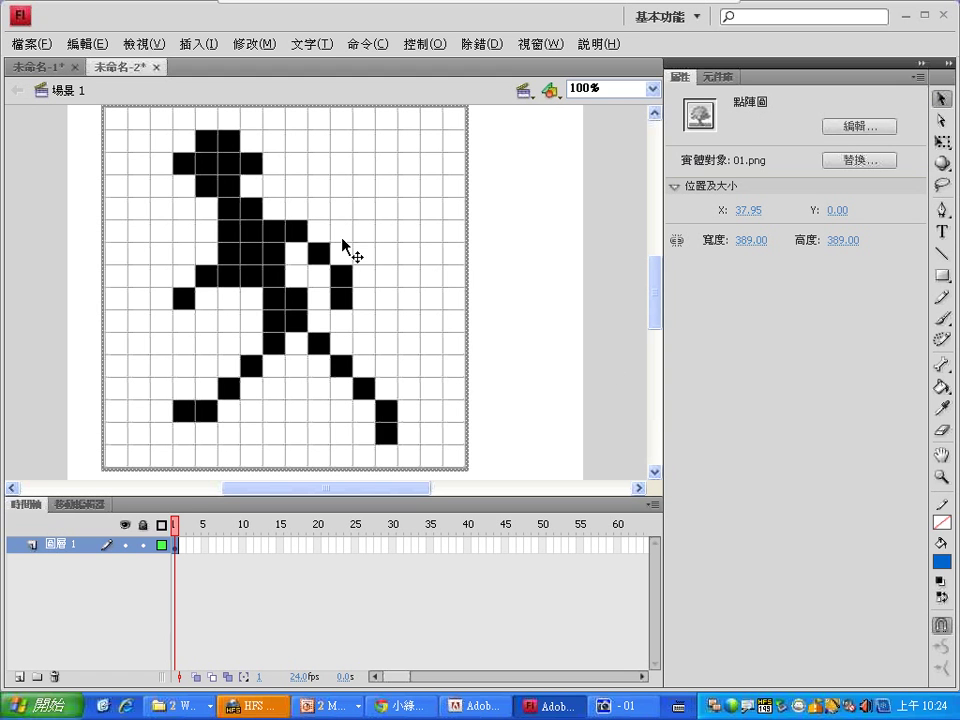
{"action": "left_click_drag", "start_coordinate": [343, 245], "coordinate": [352, 255]}
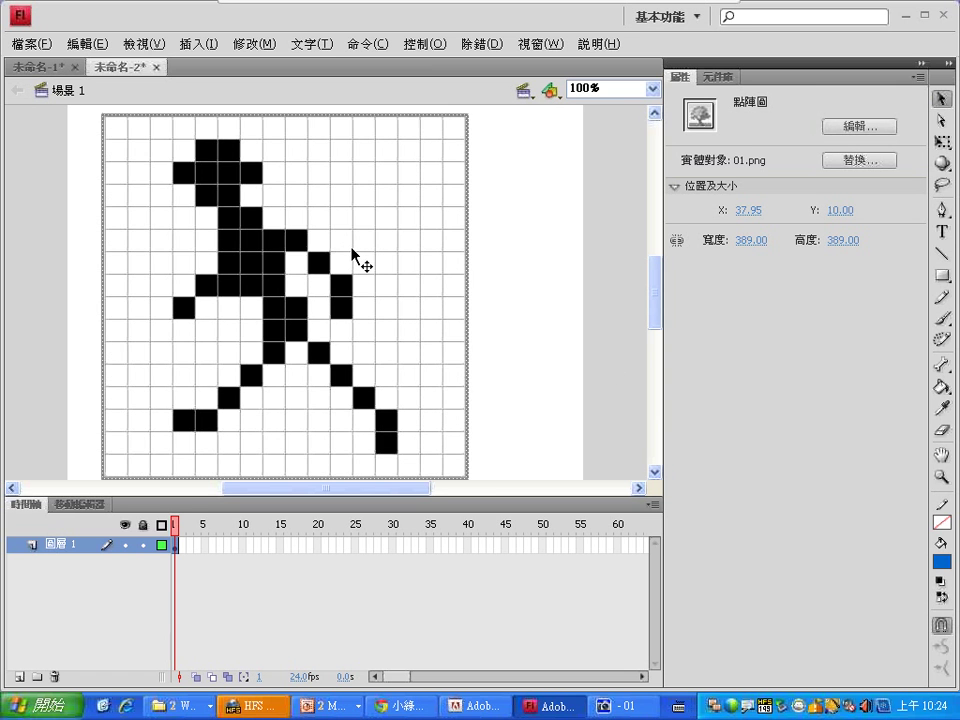
Convert the 01.png bitmap on the stage into a 影片片段 symbol named 元件 1 with top-left registration
{"action": "left_click", "coordinate": [256, 44]}
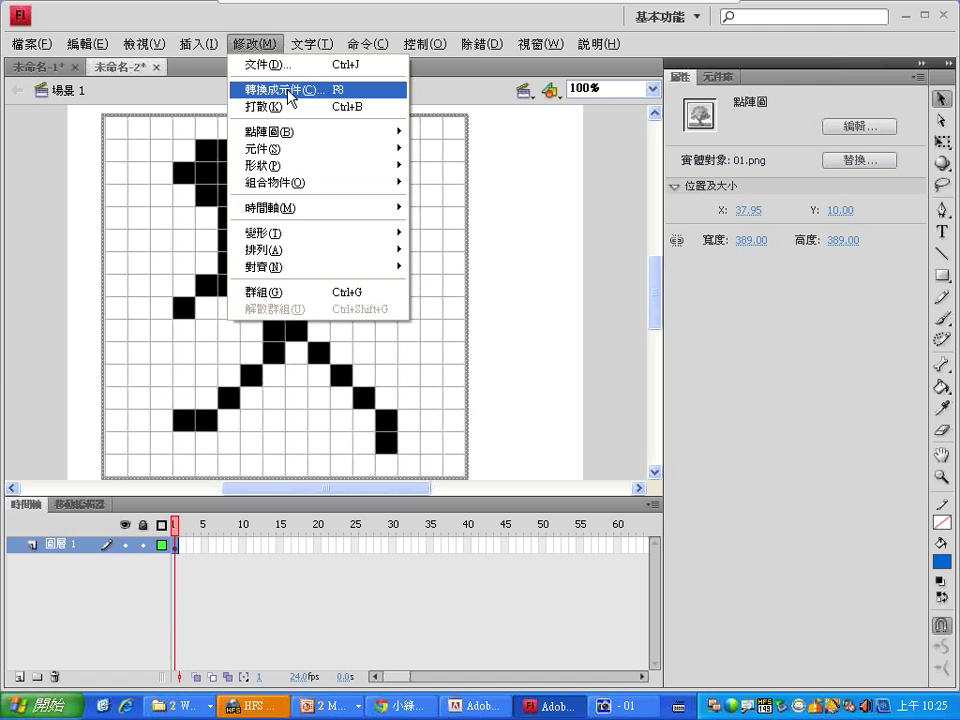
{"action": "left_click", "coordinate": [290, 95]}
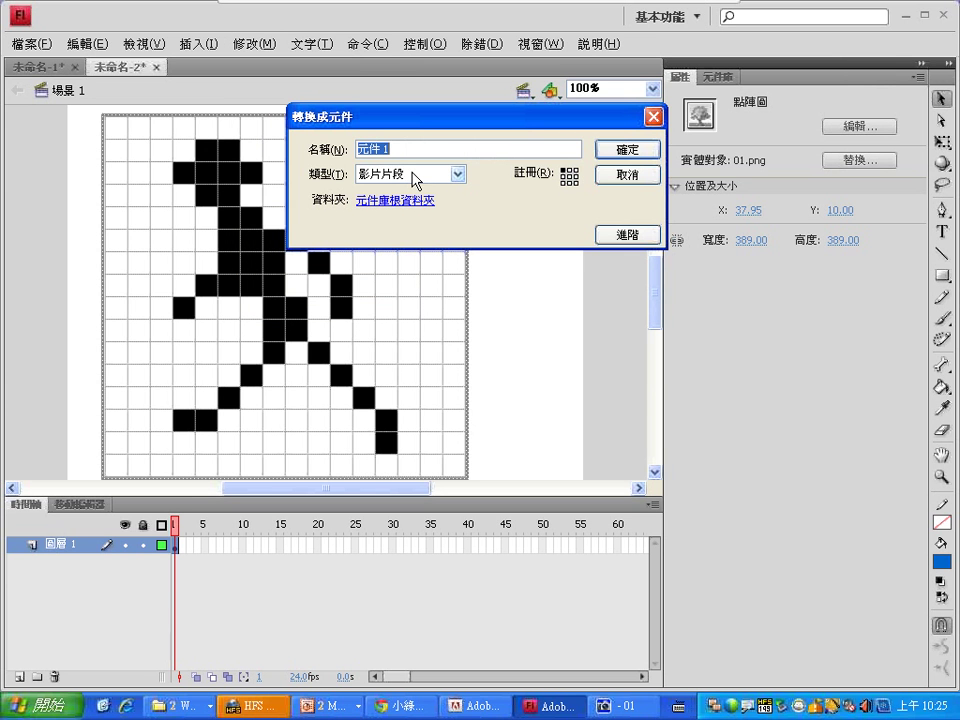
{"action": "left_click", "coordinate": [624, 152]}
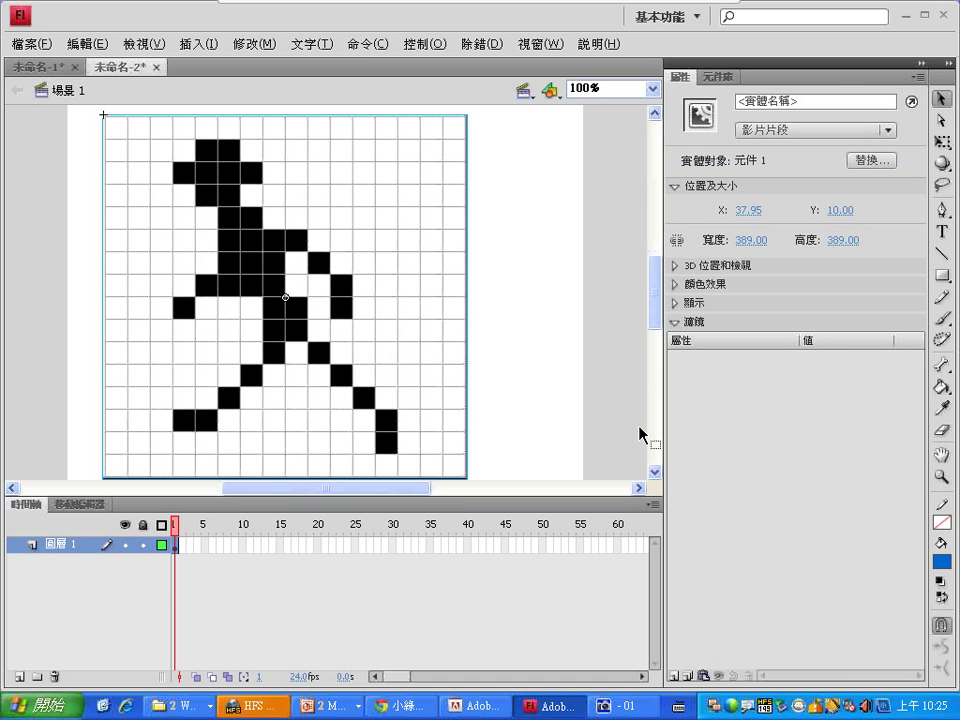
Try a 陰影 filter with default settings on the walking figure's movie clip instance, and undo it
{"action": "left_click", "coordinate": [674, 676]}
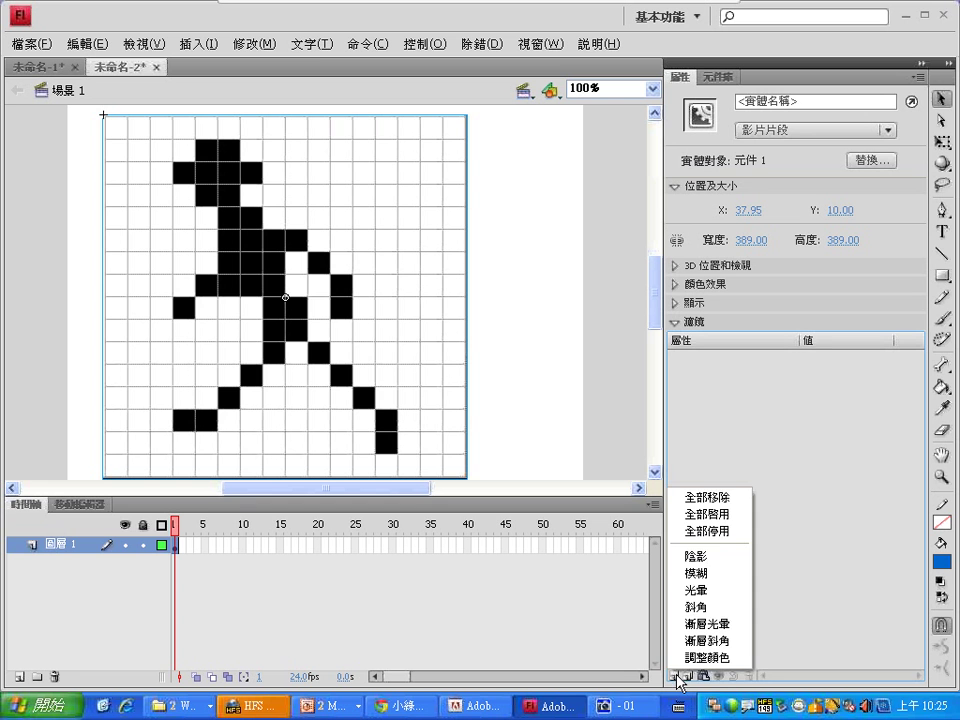
{"action": "left_click", "coordinate": [706, 557]}
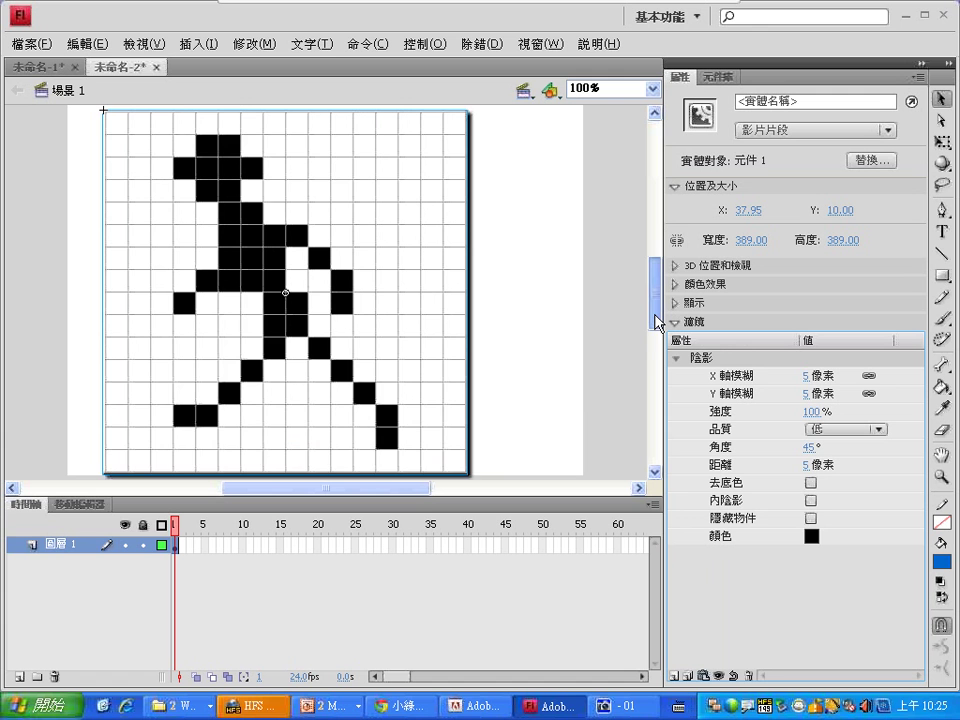
{"action": "scroll", "coordinate": [658, 320], "scroll_direction": "down", "scroll_amount": 3}
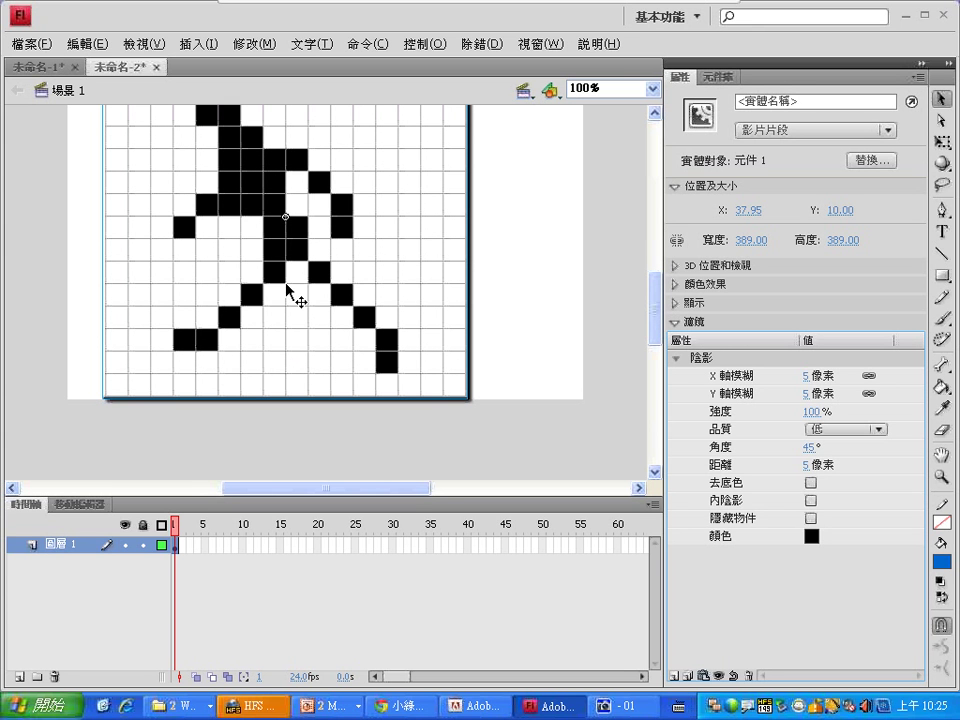
{"action": "key", "text": "ctrl+z"}
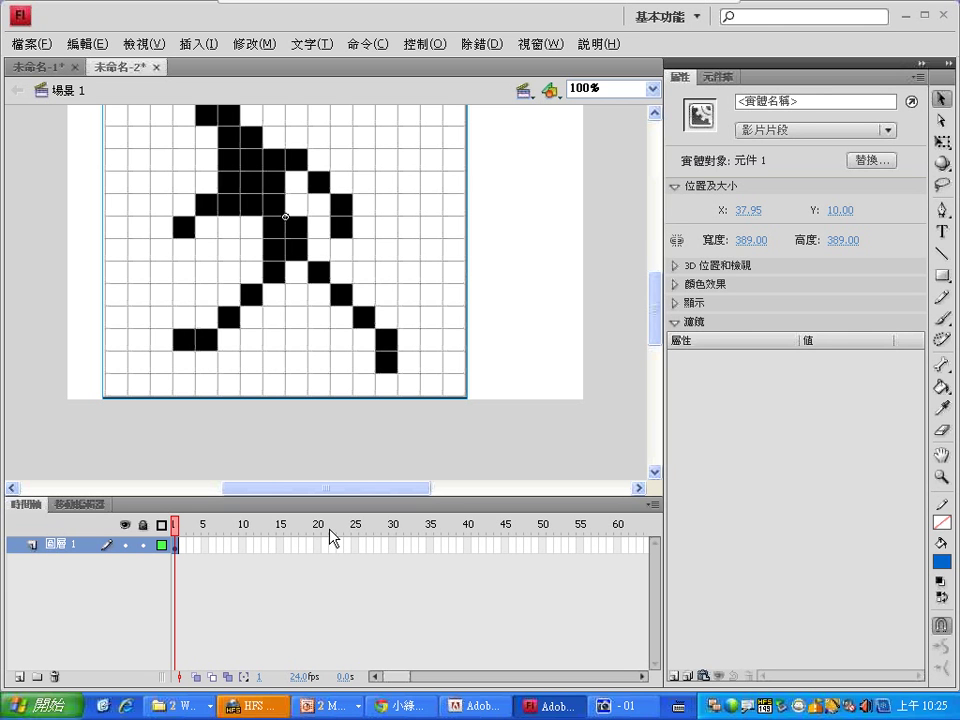
{"action": "left_click", "coordinate": [275, 547]}
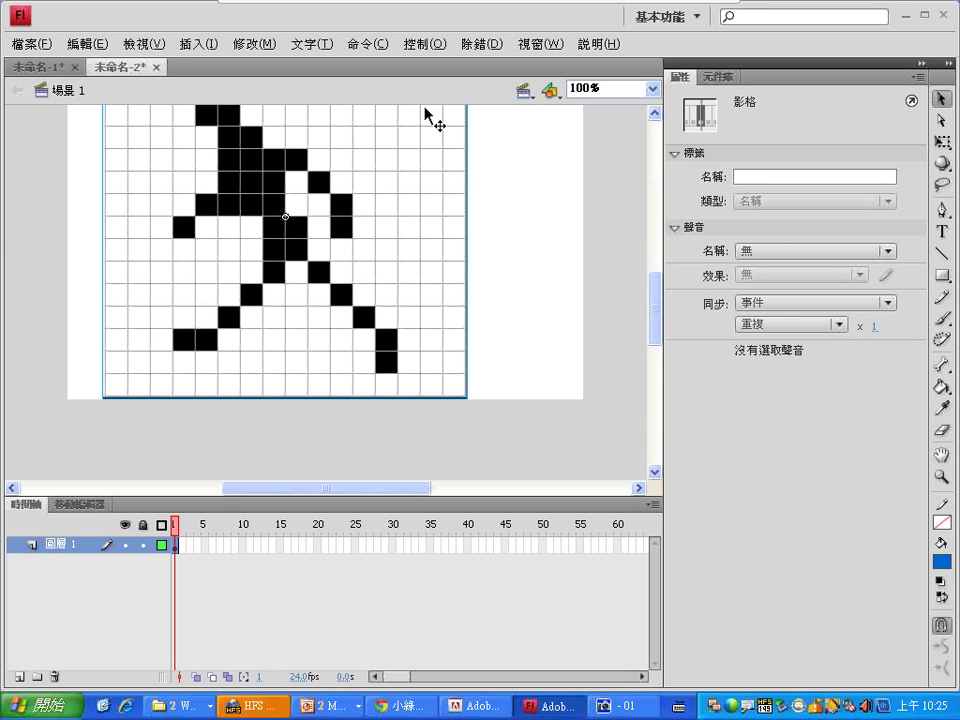
{"action": "mouse_move", "coordinate": [430, 5]}
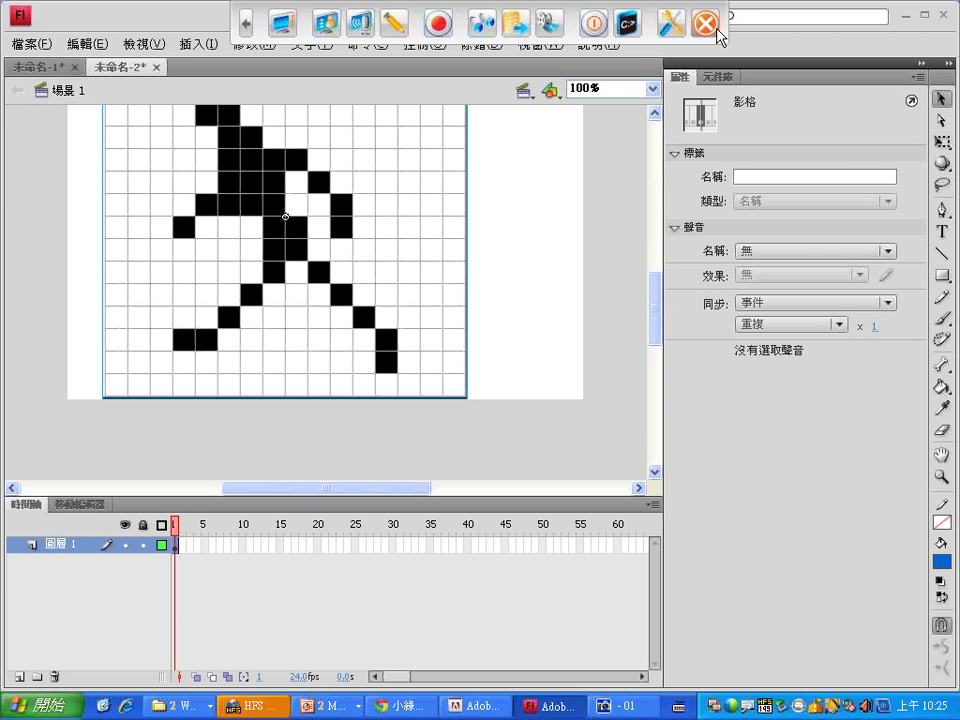